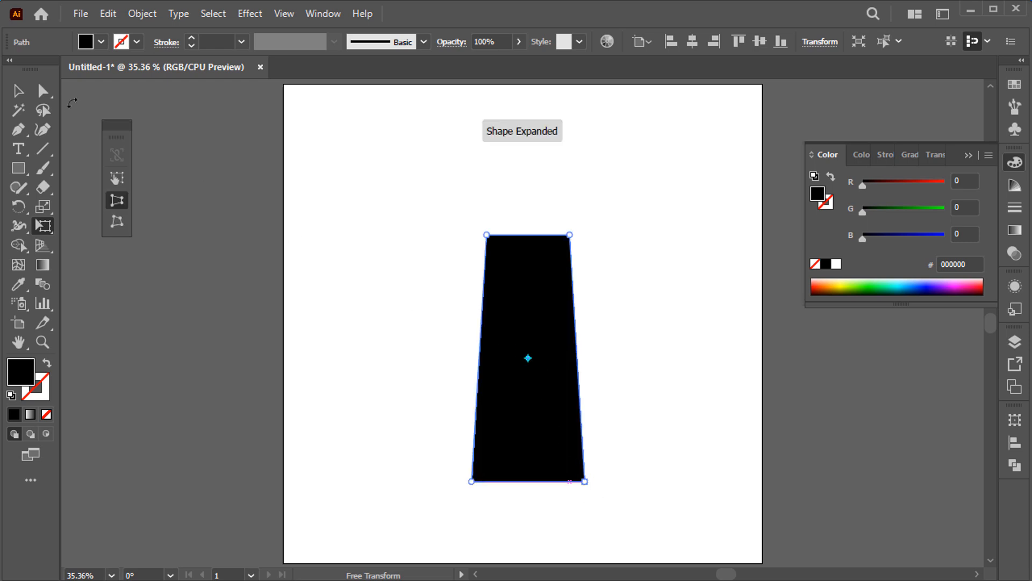
# Make the tower taller by moving its two top corner anchors upward
pyautogui.click(43, 90)
pyautogui.click(75, 88)
pyautogui.moveTo(466, 210); pyautogui.dragTo(585, 255)
pyautogui.moveTo(569, 235); pyautogui.dragTo(573, 192)
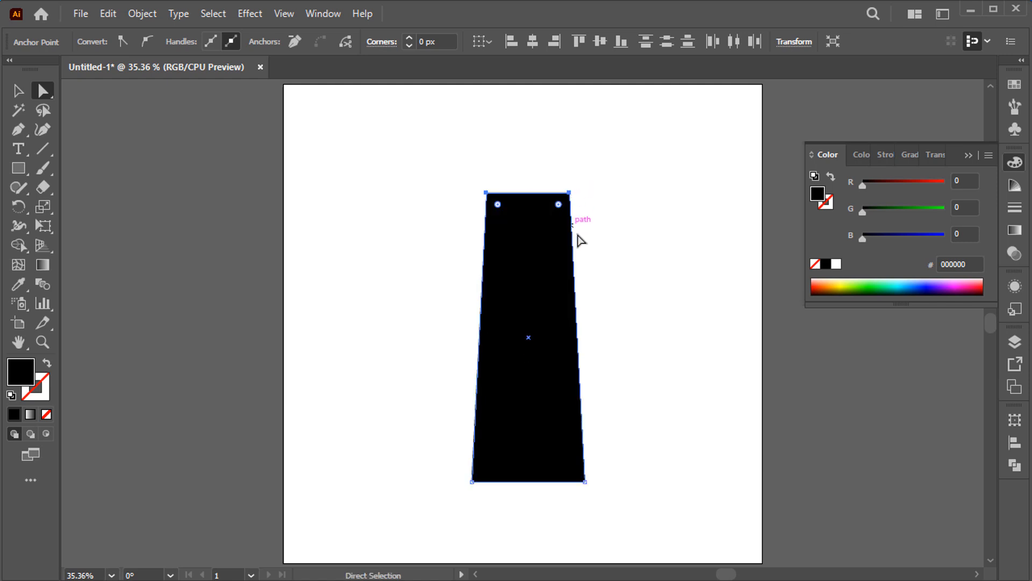
# Centre the tower horizontally on the artboard and move it slightly lower
pyautogui.press('v')
pyautogui.click(601, 367)
pyautogui.click(572, 393)
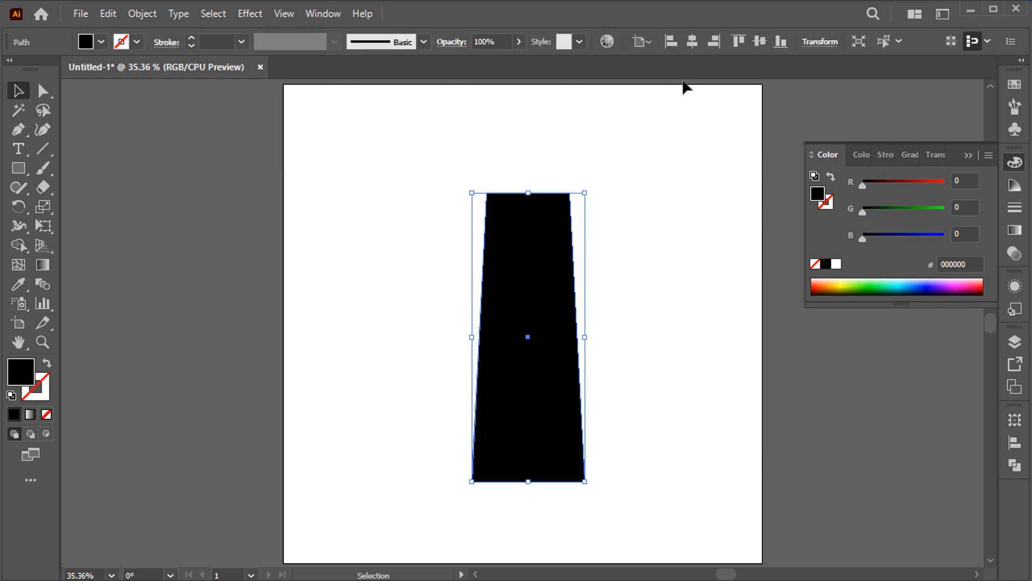
pyautogui.click(693, 41)
pyautogui.click(637, 212)
pyautogui.moveTo(553, 295); pyautogui.dragTo(554, 309)
pyautogui.click(626, 291)
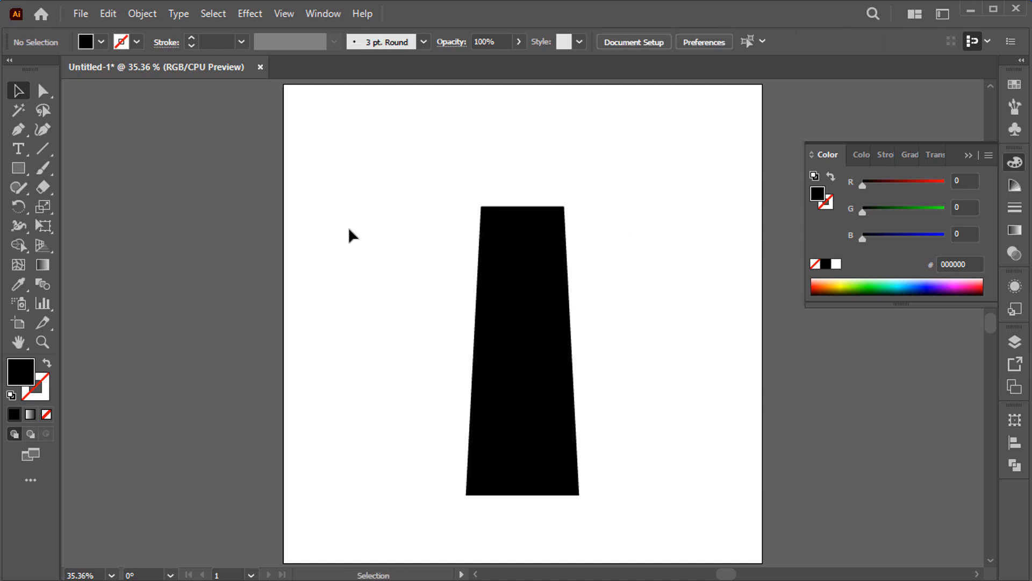
# Draw a thin black bar above the tower, slightly wider than its top edge, and centre it horizontally on the tower
pyautogui.click(18, 168)
pyautogui.moveTo(472, 191); pyautogui.dragTo(573, 206)
pyautogui.press('v')
pyautogui.keyDown('shift'); pyautogui.click(525, 248); pyautogui.keyUp('shift')
pyautogui.click(533, 259)
pyautogui.click(634, 45)
pyautogui.click(496, 89)
pyautogui.click(638, 265)
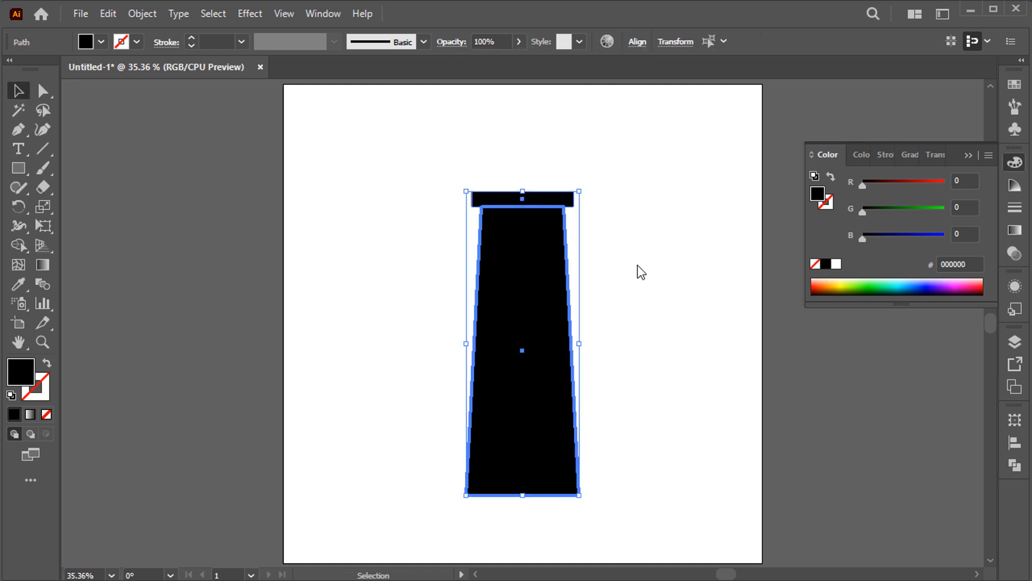
# Raise the bar to leave a small gap above the tower, and place a pasted copy of it higher up
pyautogui.scroll(3, 541, 191)
pyautogui.moveTo(529, 210); pyautogui.dragTo(536, 316)
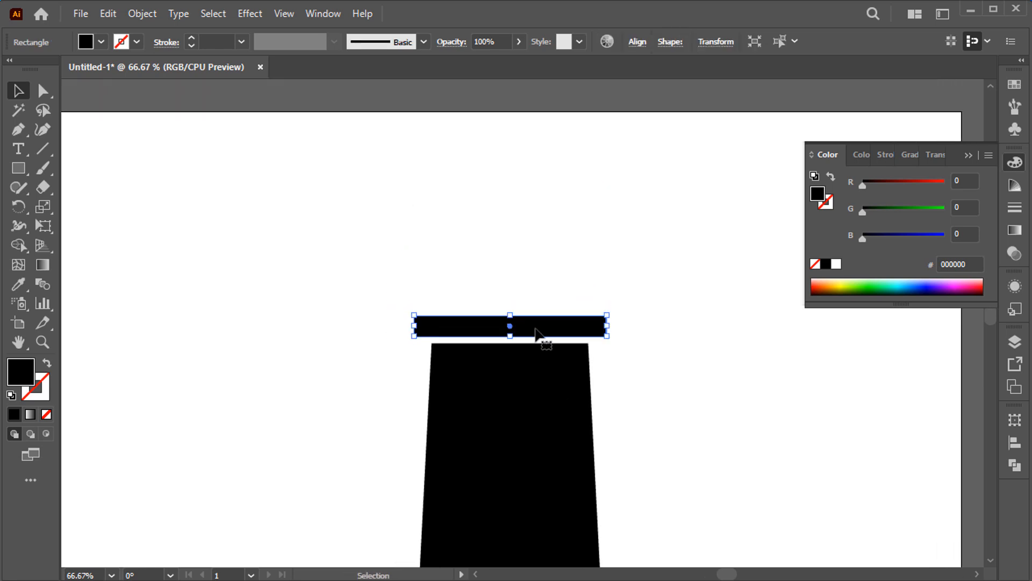
pyautogui.click(108, 14)
pyautogui.click(139, 91)
pyautogui.click(108, 13)
pyautogui.click(180, 128)
pyautogui.moveTo(515, 322); pyautogui.dragTo(535, 253)
# Draw a narrow vertical black post between the two bars, near their left end
pyautogui.press('m')
pyautogui.moveTo(335, 249)
pyautogui.mouseDown()
pyautogui.moveTo(346, 310)
pyautogui.moveTo(433, 295)
pyautogui.moveTo(435, 315)
pyautogui.mouseUp()
pyautogui.press('v')
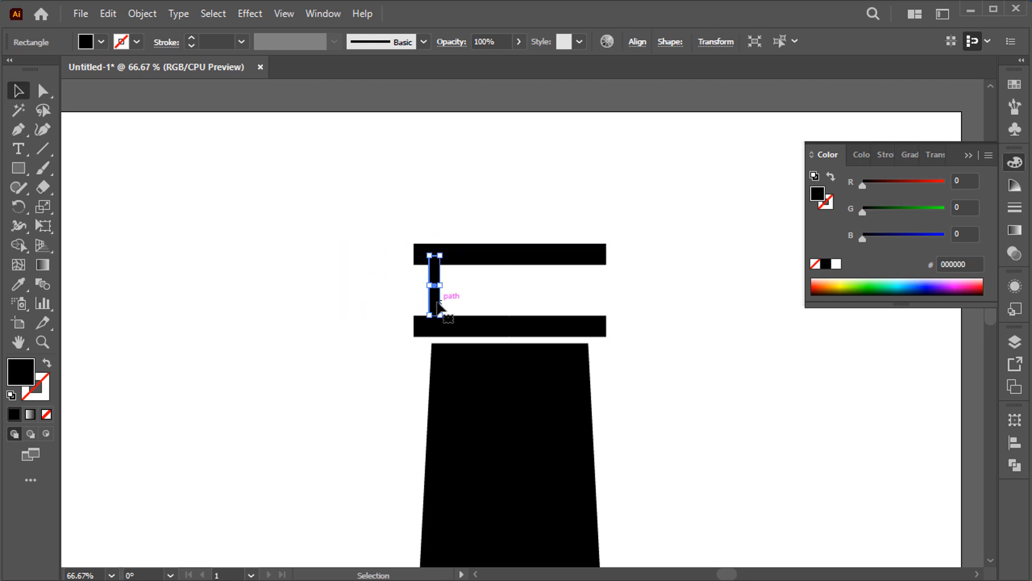
pyautogui.hotkey('ctrl', '=')
pyautogui.moveTo(470, 279); pyautogui.dragTo(469, 260)
# Group the two horizontal bars
pyautogui.click(414, 330)
pyautogui.click(514, 342)
pyautogui.click(525, 385)
pyautogui.keyDown('shift'); pyautogui.click(505, 269); pyautogui.keyUp('shift')
pyautogui.rightClick(505, 253)
pyautogui.click(566, 349)
# Centre the post vertically between the bars, using the bar group as the key object
pyautogui.click(369, 320)
pyautogui.click(414, 330)
pyautogui.keyDown('shift'); pyautogui.click(455, 259); pyautogui.keyUp('shift')
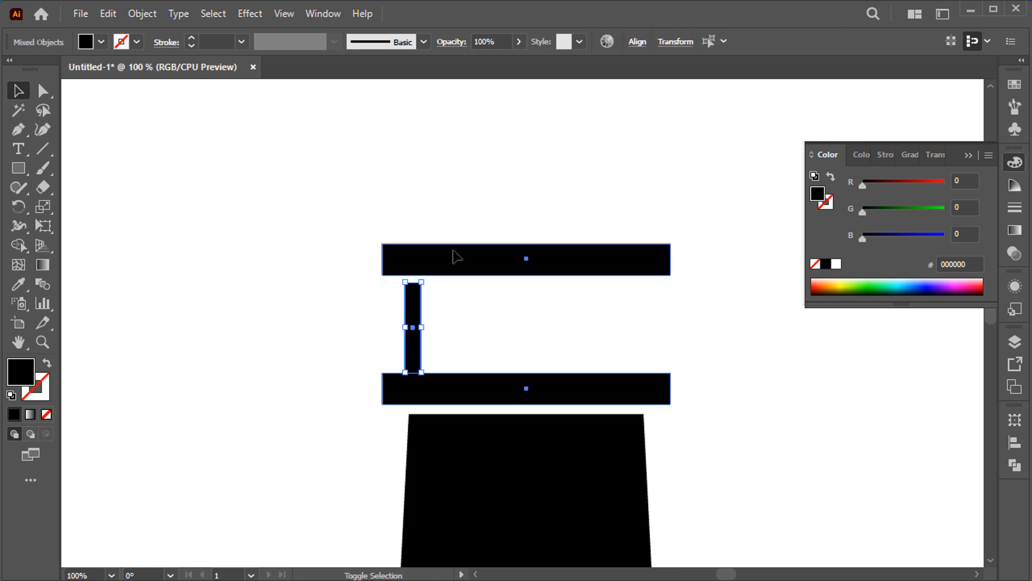
pyautogui.click(637, 43)
pyautogui.click(603, 88)
pyautogui.click(698, 209)
# Duplicate the post at the middle and right end of the bars and distribute the three posts evenly
pyautogui.click(420, 322)
pyautogui.moveTo(421, 322); pyautogui.dragTo(643, 324)
pyautogui.click(413, 323)
pyautogui.keyDown('shift'); pyautogui.click(540, 329); pyautogui.keyUp('shift')
pyautogui.keyDown('shift'); pyautogui.click(643, 323); pyautogui.keyUp('shift')
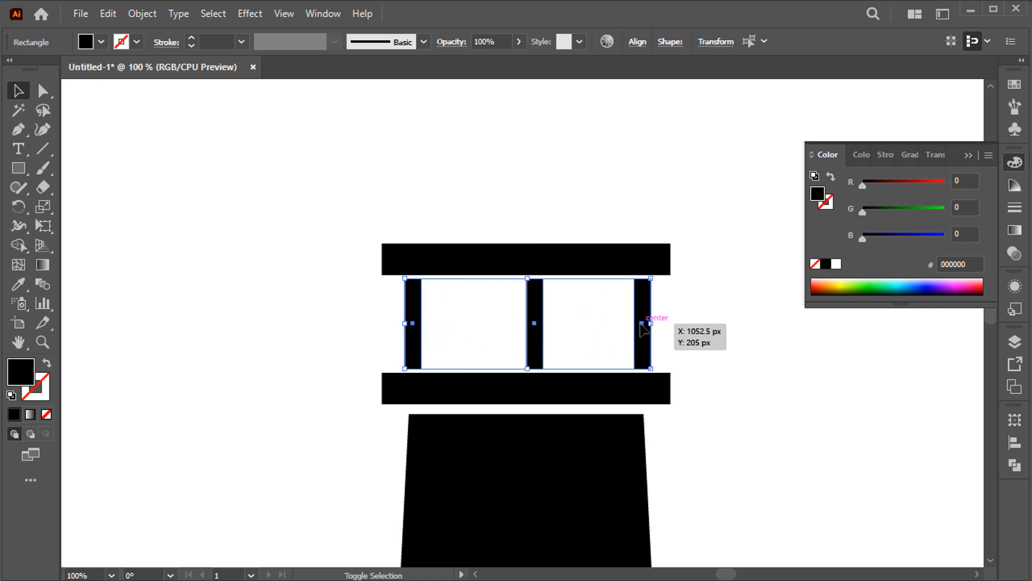
pyautogui.click(637, 41)
pyautogui.click(604, 135)
pyautogui.click(709, 262)
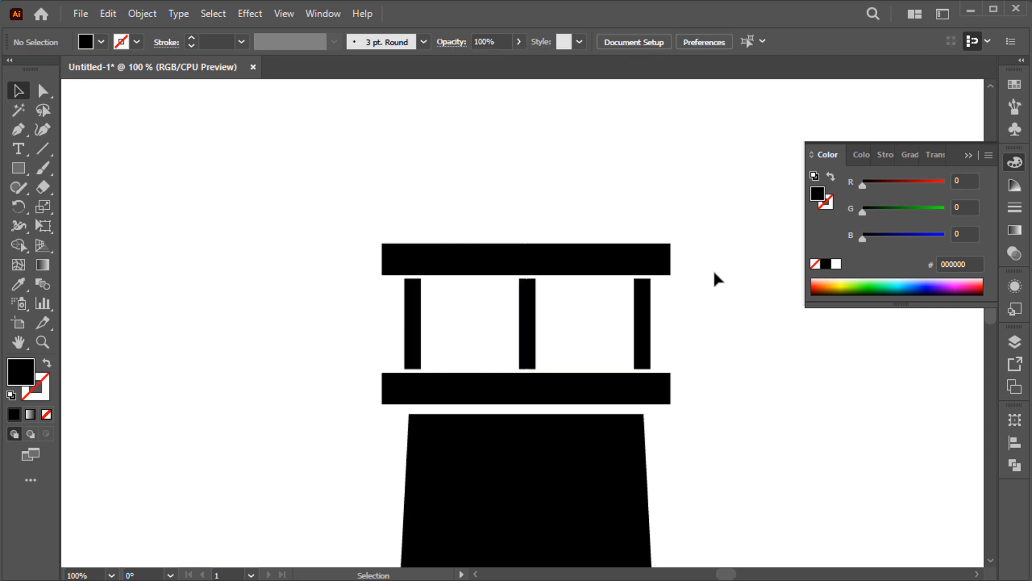
# Draw a square turned into a diamond to the upper left of the bars, with its left and right corners rounded
pyautogui.scroll(2, 709, 290)
pyautogui.moveTo(308, 178); pyautogui.dragTo(478, 349)
pyautogui.press('v')
pyautogui.moveTo(424, 279); pyautogui.dragTo(291, 279)
pyautogui.moveTo(356, 179); pyautogui.dragTo(374, 287)
pyautogui.press('a')
pyautogui.moveTo(91, 237); pyautogui.dragTo(263, 288)
pyautogui.press('v')
pyautogui.click(379, 219)
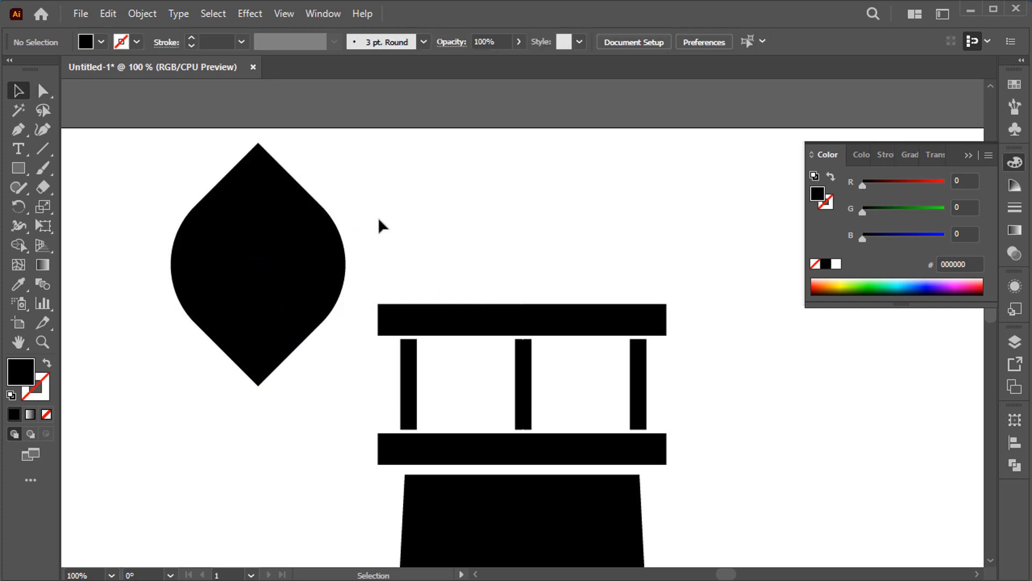
# Cover the diamond's lower half with a rectangle and remove both with Shape Builder, leaving a pointed dome
pyautogui.click(18, 168)
pyautogui.moveTo(171, 263); pyautogui.dragTo(356, 396)
pyautogui.press('v')
pyautogui.moveTo(281, 307); pyautogui.dragTo(277, 307)
pyautogui.keyDown('shift'); pyautogui.click(278, 240); pyautogui.keyUp('shift')
pyautogui.click(18, 245)
pyautogui.click(86, 246)
pyautogui.keyDown('alt'); pyautogui.moveTo(189, 341); pyautogui.dragTo(223, 315); pyautogui.keyUp('alt')
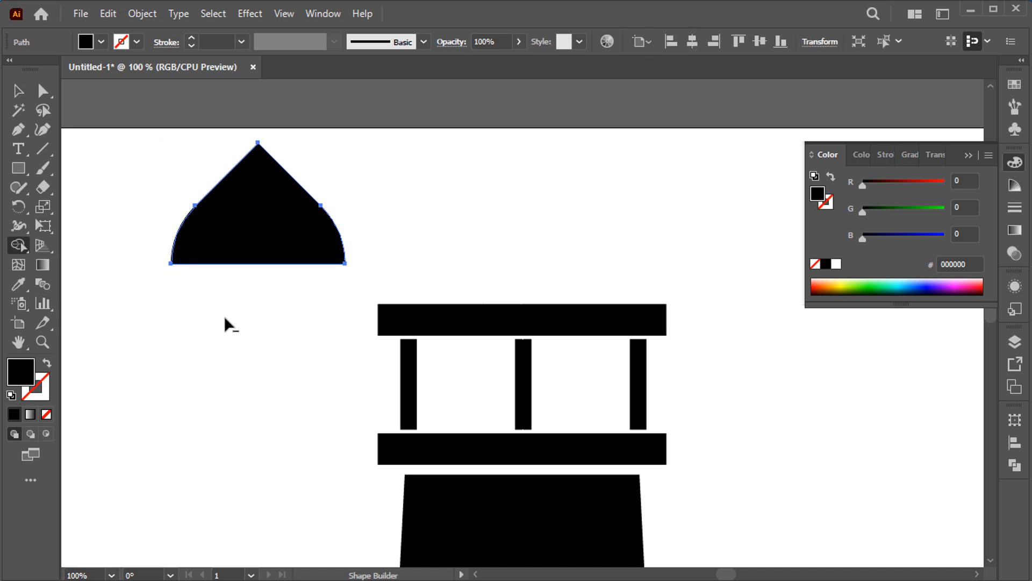
pyautogui.press('v')
pyautogui.click(224, 315)
# Move the dome above the upper bar and centre it horizontally on the bar group
pyautogui.moveTo(295, 237); pyautogui.dragTo(549, 254)
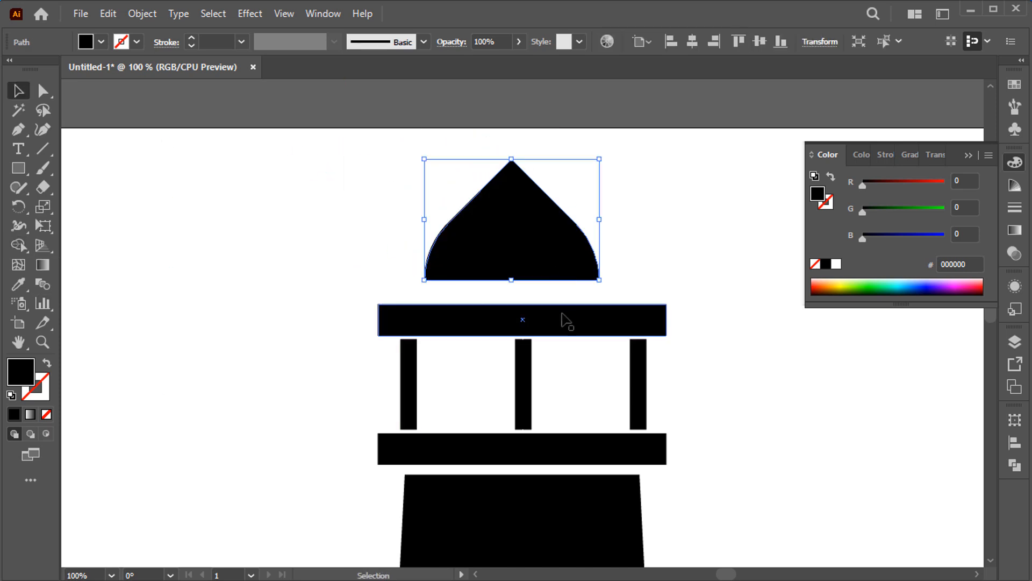
pyautogui.keyDown('shift'); pyautogui.click(565, 318); pyautogui.keyUp('shift')
pyautogui.click(562, 323)
pyautogui.click(637, 42)
pyautogui.click(496, 87)
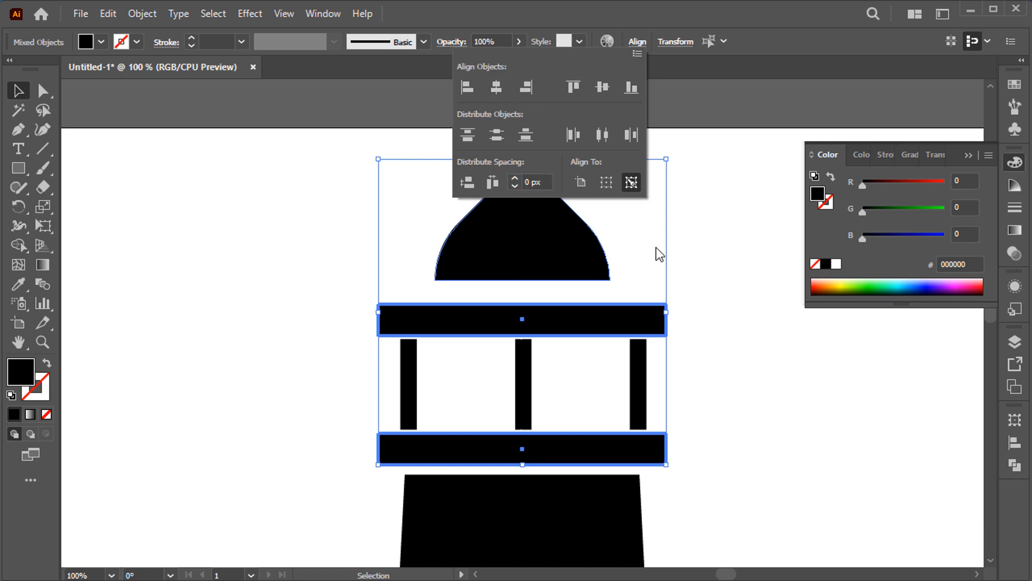
pyautogui.click(695, 294)
pyautogui.click(695, 295)
# Enlarge the dome to the width of the bars and place it just above the upper bar with a thin gap
pyautogui.click(587, 259)
pyautogui.keyDown('shift'); pyautogui.moveTo(611, 280); pyautogui.dragTo(749, 319); pyautogui.keyUp('shift')
pyautogui.moveTo(629, 280); pyautogui.dragTo(622, 248)
pyautogui.hotkey('ctrl', 'shift', 'a')
pyautogui.click(612, 249)
pyautogui.press('Down')
pyautogui.press('Down')
pyautogui.press('Down')
pyautogui.press('Down')
pyautogui.press('Down')
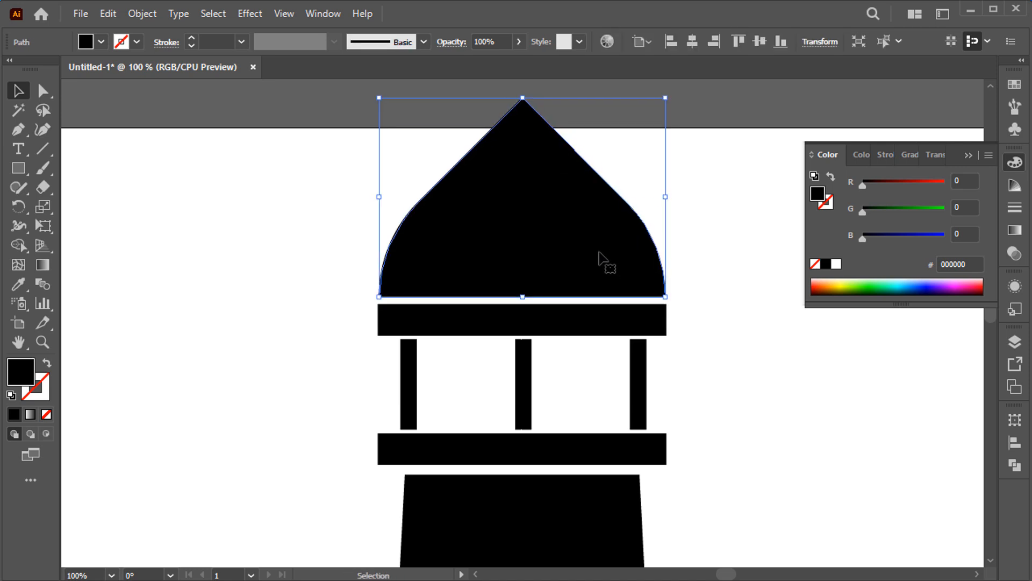
pyautogui.click(688, 297)
pyautogui.hotkey('ctrl', '0')
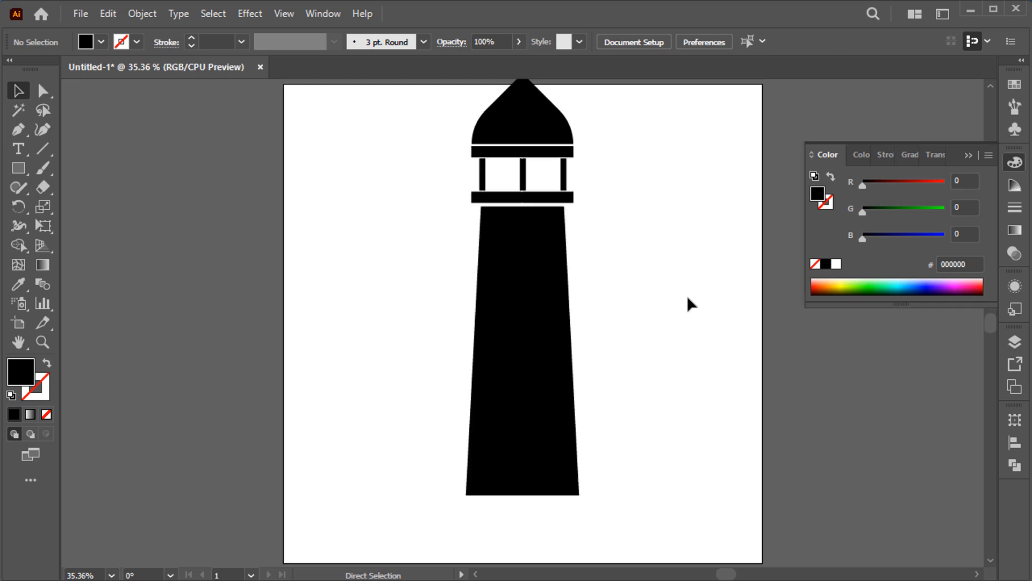
# Move the whole lighthouse down so it fits inside the artboard
pyautogui.scroll(1, 421, 207)
pyautogui.moveTo(426, 105); pyautogui.dragTo(582, 422)
pyautogui.hotkey('ctrl', 'shift', 'a')
pyautogui.scroll(-1, 674, 365)
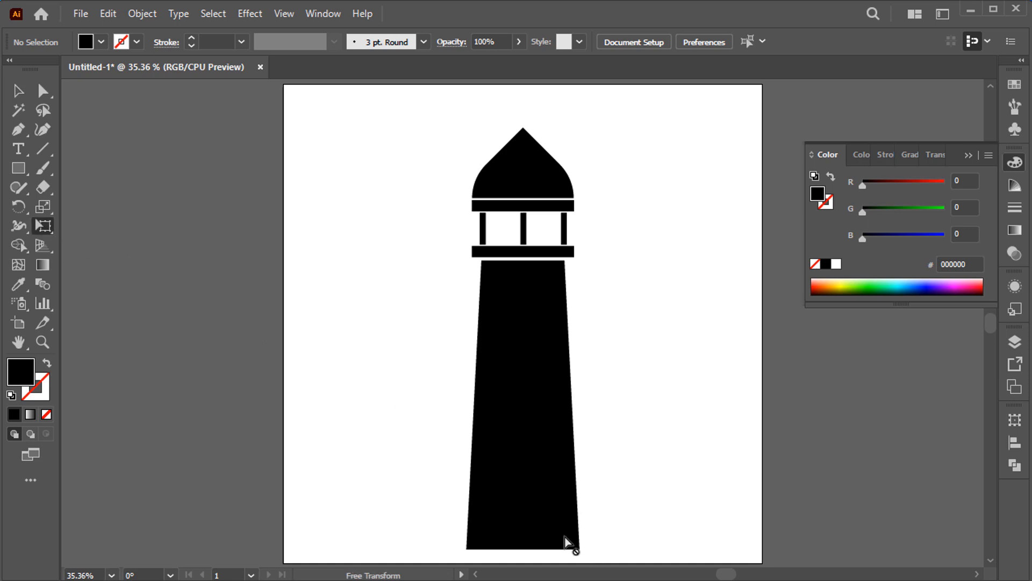
# Widen the tower's base evenly on both sides with Free Transform
pyautogui.press('v')
pyautogui.click(571, 508)
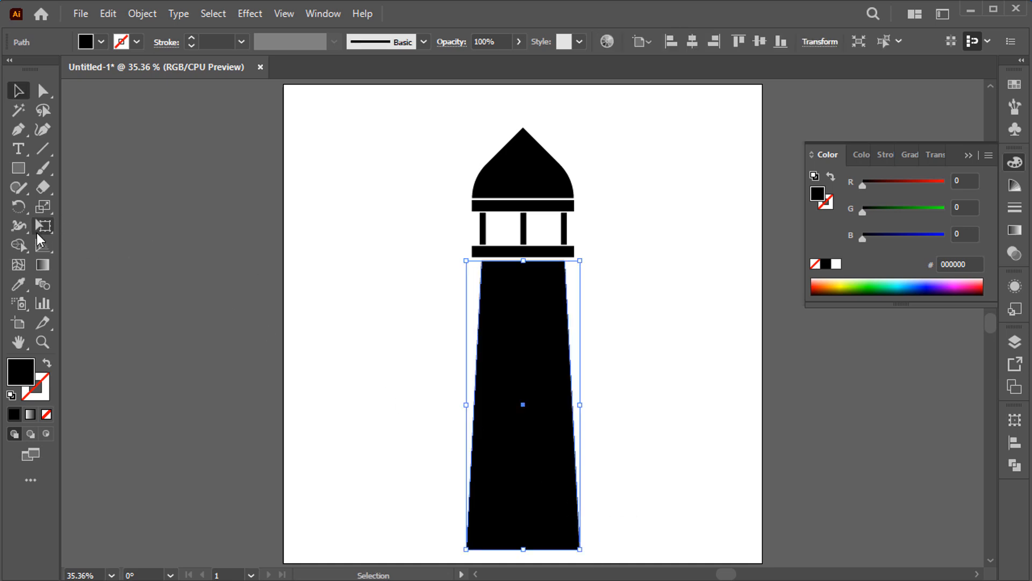
pyautogui.click(45, 228)
pyautogui.moveTo(579, 549); pyautogui.dragTo(589, 550)
pyautogui.press('v')
pyautogui.click(613, 520)
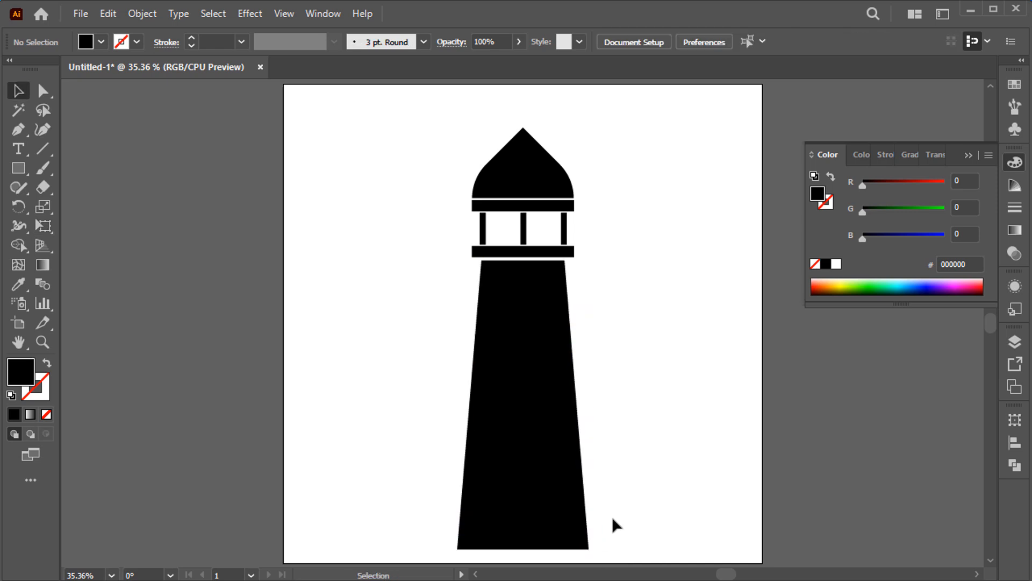
# Shorten the tower by raising its two bottom corner anchors
pyautogui.press('a')
pyautogui.moveTo(422, 537); pyautogui.dragTo(588, 526)
pyautogui.press('v')
pyautogui.click(622, 503)
# Draw a thin base bar just below the tower, wider than its foot, and centre it horizontally on the tower
pyautogui.press('m')
pyautogui.moveTo(441, 531); pyautogui.dragTo(593, 542)
pyautogui.press('v')
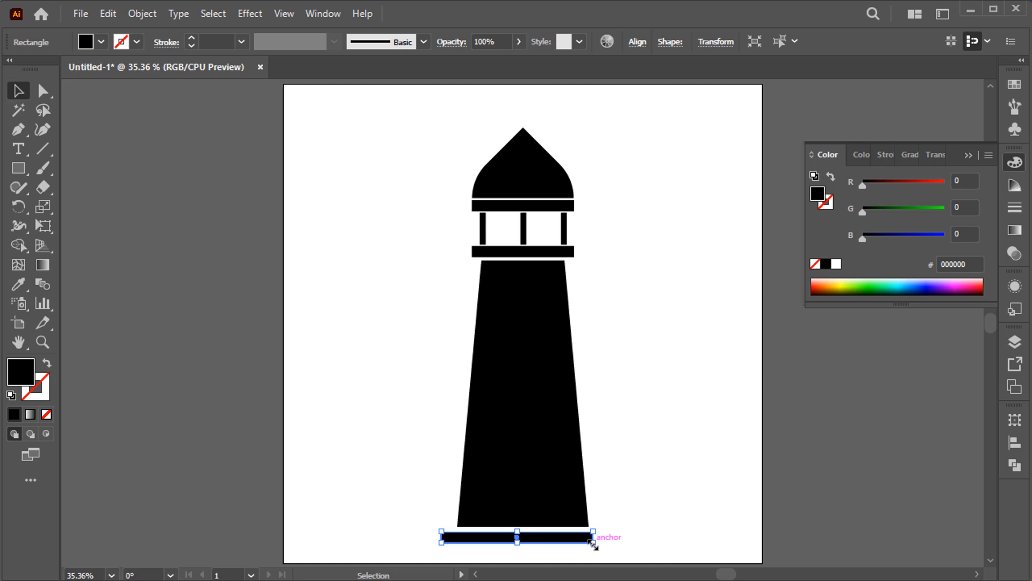
pyautogui.keyDown('shift'); pyautogui.click(585, 501); pyautogui.keyUp('shift')
pyautogui.click(638, 42)
pyautogui.click(507, 87)
pyautogui.click(641, 344)
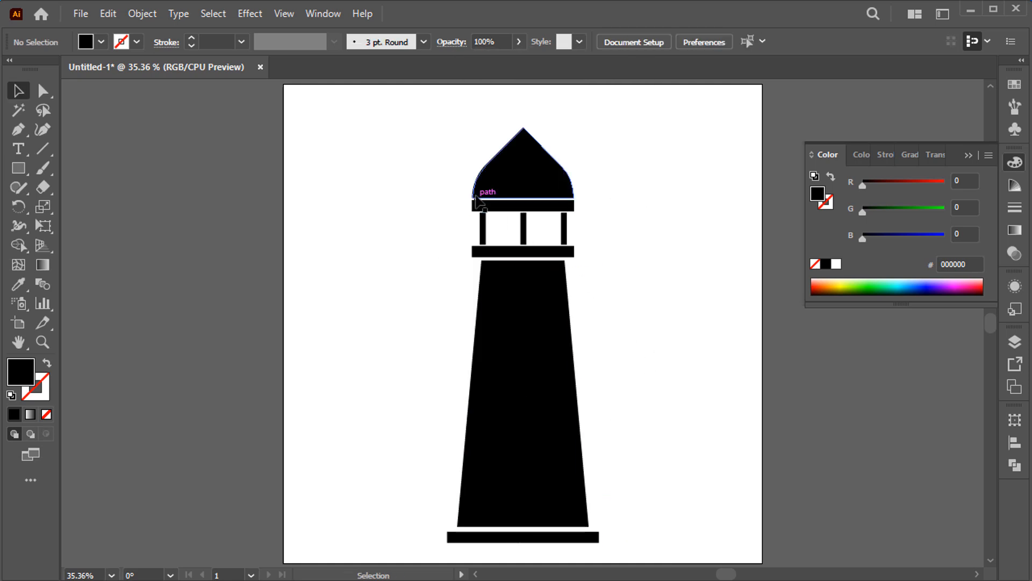
# Draw a horizontal band across the upper part of the tower and fill it with white (FFFFFF)
pyautogui.press('m')
pyautogui.moveTo(458, 301); pyautogui.dragTo(599, 321)
pyautogui.press('v')
pyautogui.scroll(2, 527, 320)
pyautogui.moveTo(530, 324)
pyautogui.mouseDown()
pyautogui.moveTo(530, 314)
pyautogui.moveTo(564, 302)
pyautogui.moveTo(571, 311)
pyautogui.mouseUp()
pyautogui.scroll(-1, 562, 301)
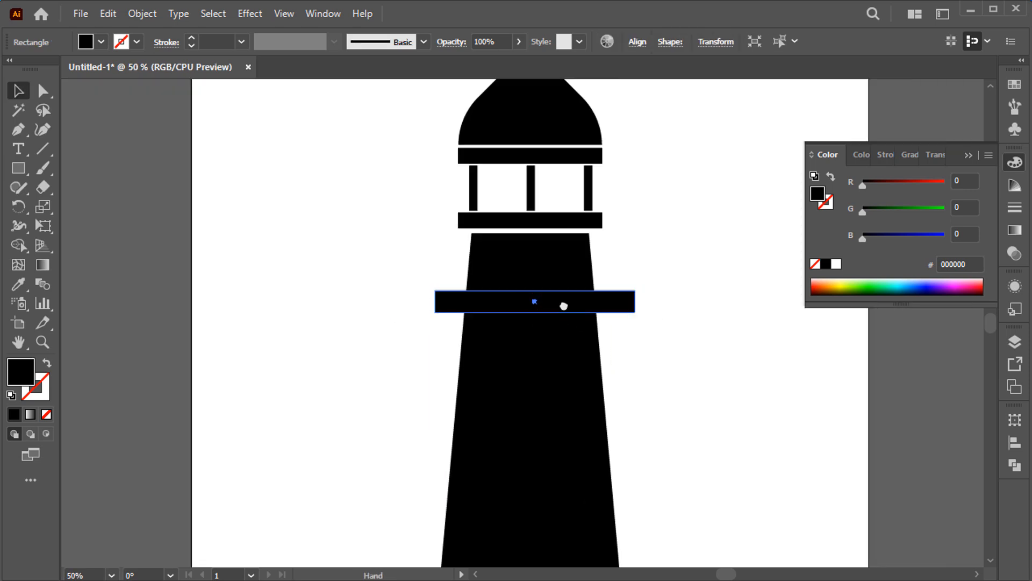
pyautogui.click(836, 264)
pyautogui.scroll(-1, 650, 265)
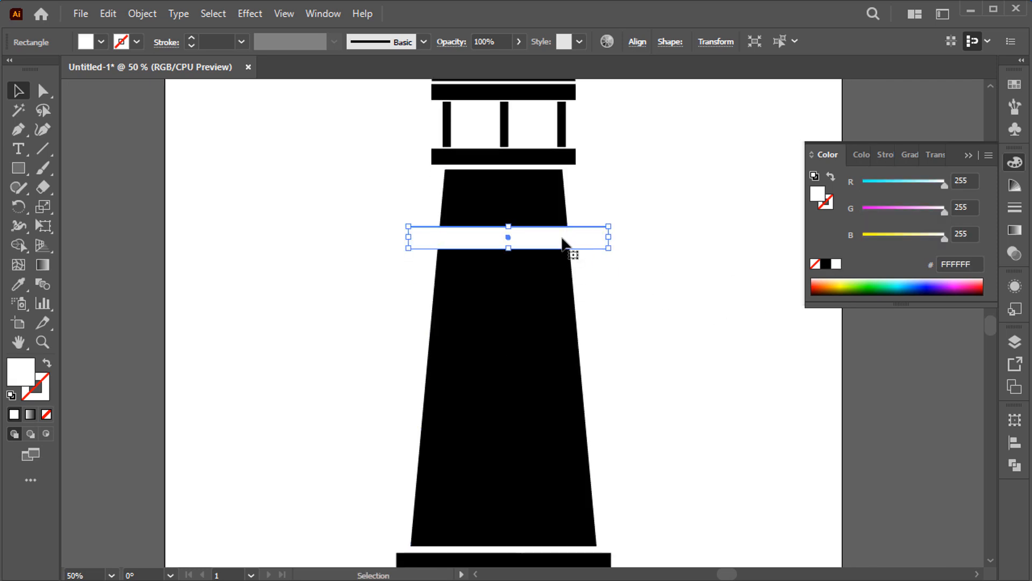
# Duplicate the white band twice farther down the tower to form three stripes
pyautogui.moveTo(559, 242); pyautogui.dragTo(527, 450)
pyautogui.click(628, 397)
pyautogui.moveTo(632, 403); pyautogui.dragTo(597, 498)
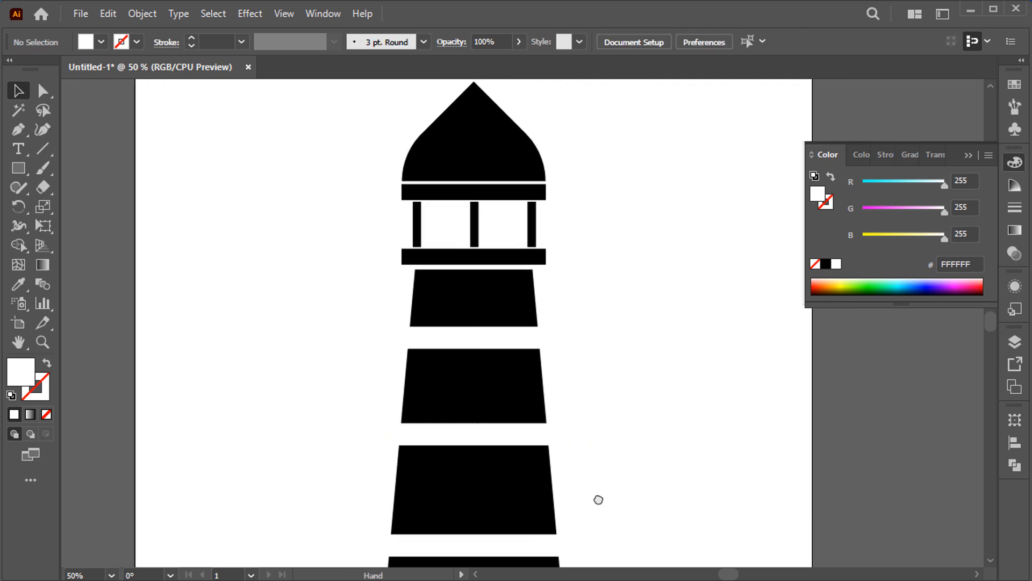
# Draw a short horizontal line left of the lantern room with the Pen tool and give it a black stroke without fill
pyautogui.click(18, 130)
pyautogui.click(393, 224)
pyautogui.click(336, 224)
pyautogui.press('i')
pyautogui.click(446, 192)
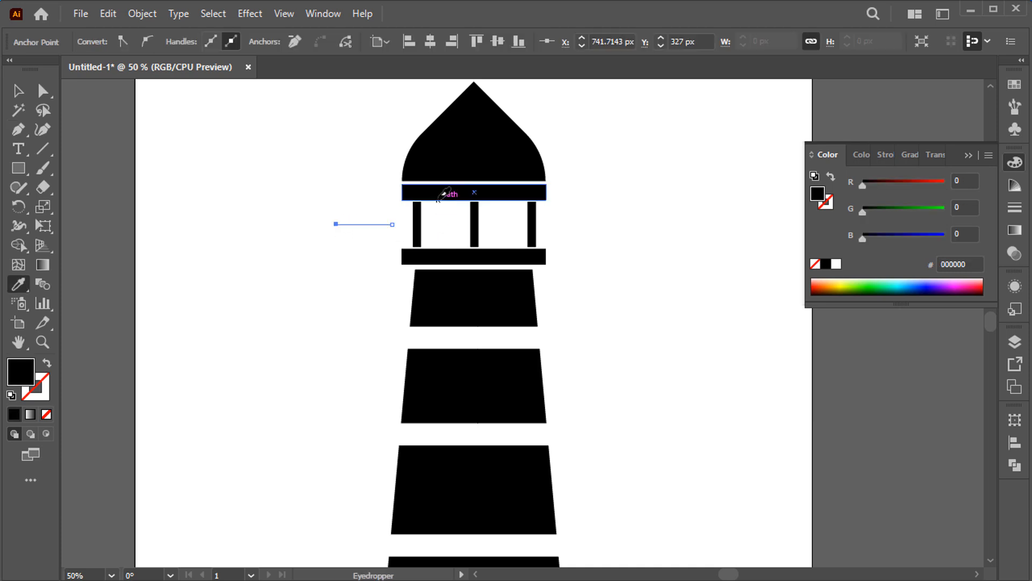
pyautogui.hotkey('shift', 'x')
pyautogui.press('v')
# Set the short line's stroke weight to 10 pt with round caps
pyautogui.click(329, 216)
pyautogui.click(352, 224)
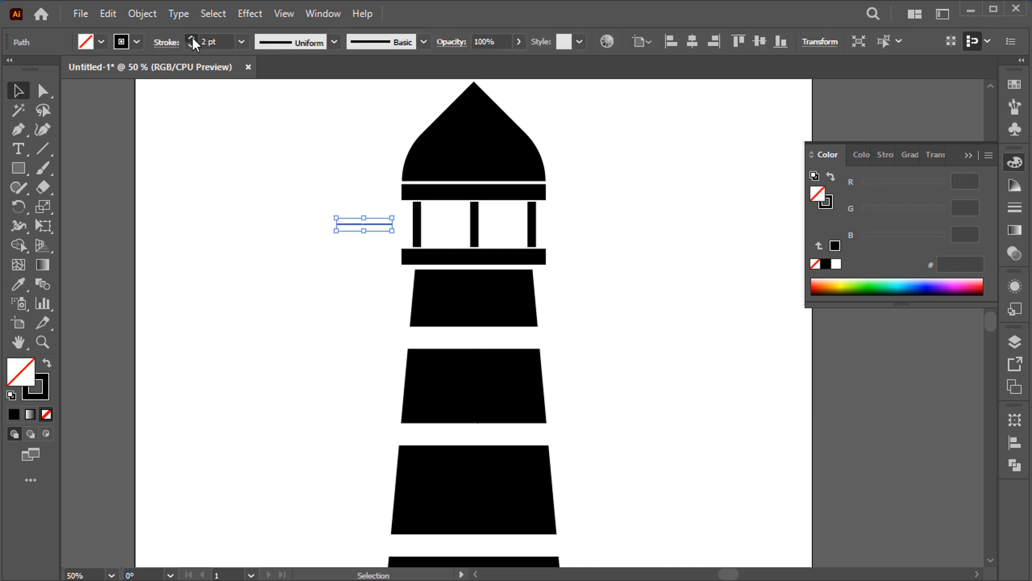
pyautogui.click(169, 48)
pyautogui.click(74, 84)
pyautogui.click(256, 167)
pyautogui.click(303, 192)
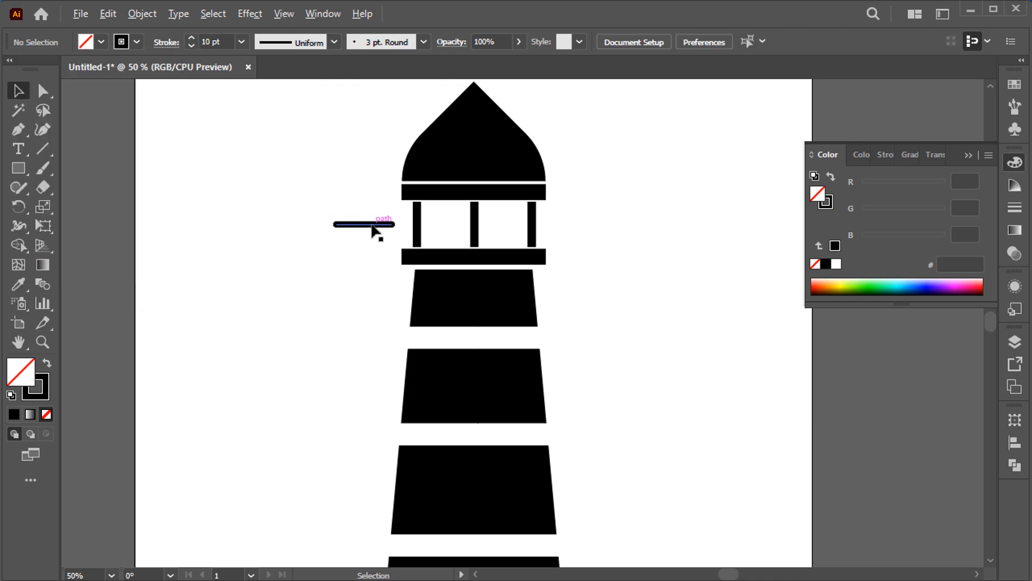
# Make a copy of the line rotated 28° about its right end and move the copy below the original
pyautogui.scroll(2, 371, 224)
pyautogui.moveTo(372, 224); pyautogui.dragTo(369, 292)
pyautogui.click(375, 296)
pyautogui.click(19, 206)
pyautogui.keyDown('alt'); pyautogui.click(412, 294); pyautogui.keyUp('alt')
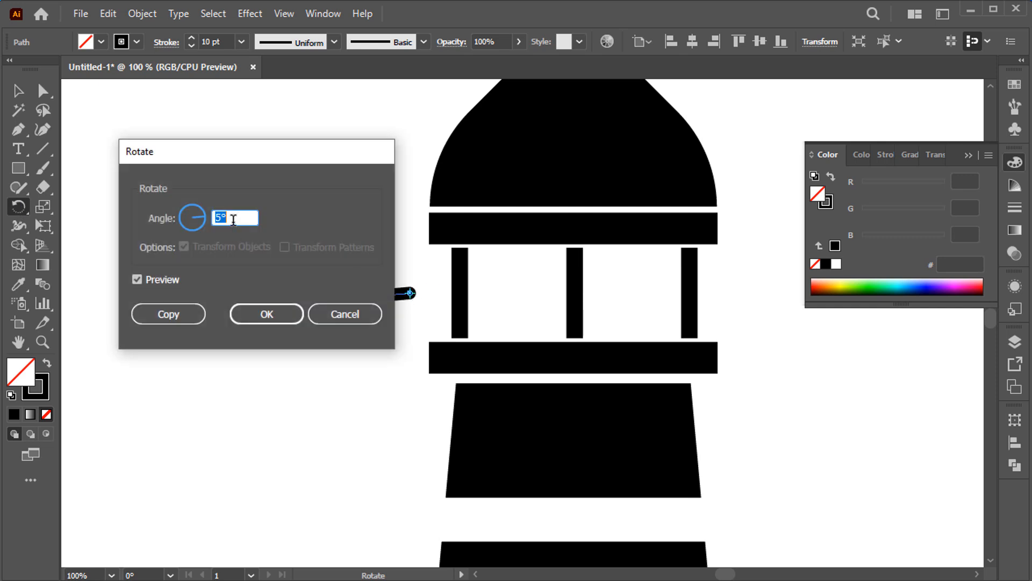
pyautogui.click(168, 314)
pyautogui.press('v')
pyautogui.click(383, 329)
pyautogui.moveTo(379, 313); pyautogui.dragTo(379, 350)
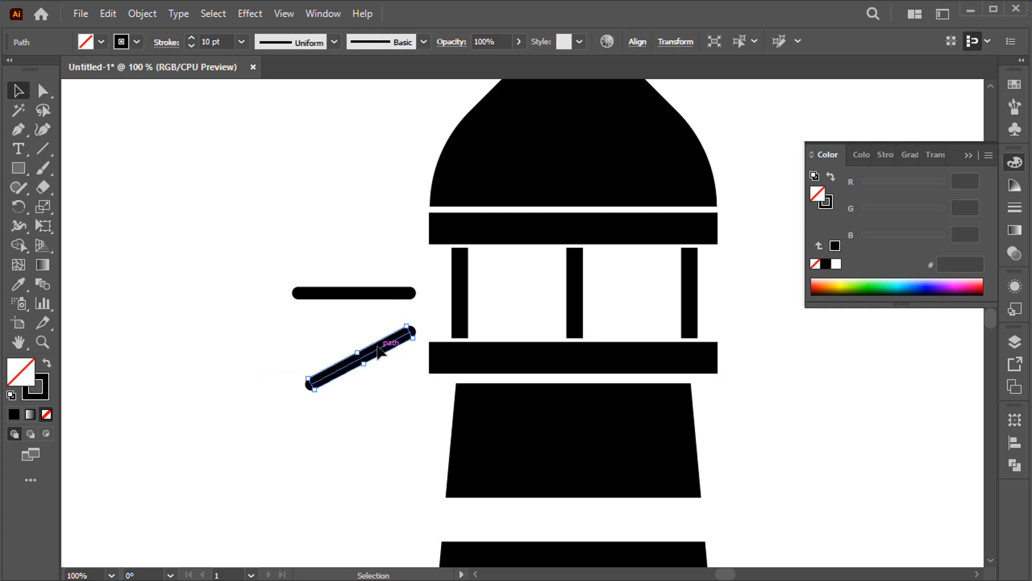
# Reflect a copy of the slanted line across the horizontal axis through the middle line
pyautogui.moveTo(18, 206); pyautogui.dragTo(54, 229)
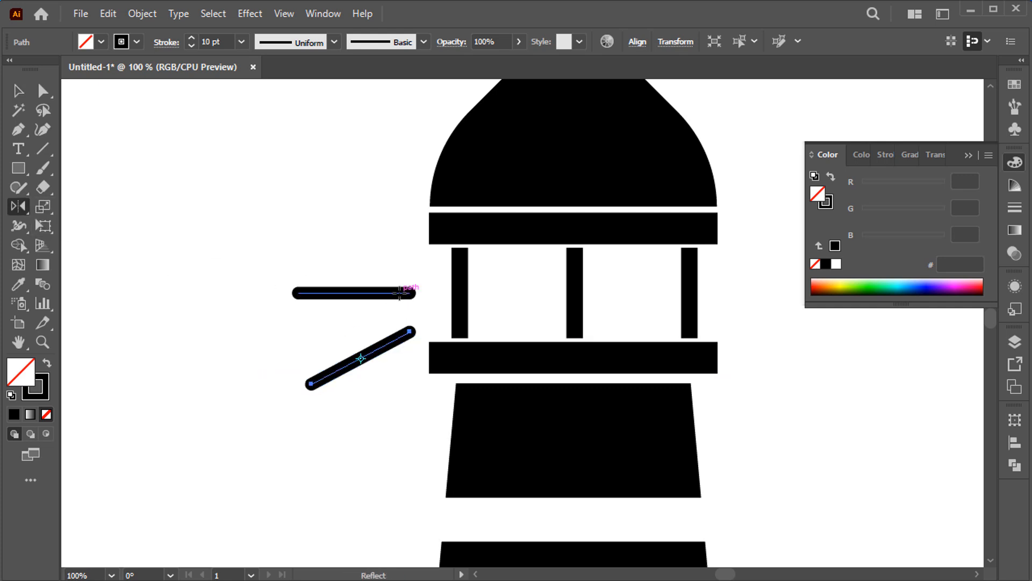
pyautogui.keyDown('alt'); pyautogui.click(400, 293); pyautogui.keyUp('alt')
pyautogui.click(445, 216)
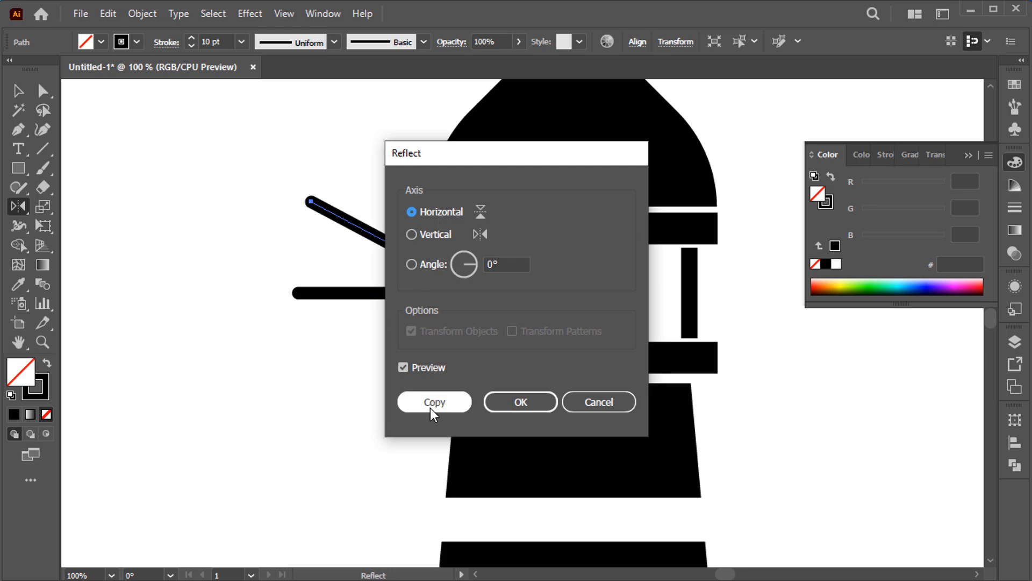
pyautogui.click(433, 404)
pyautogui.press('v')
# Reflect a copy of the three light rays across the vertical axis through the centre post
pyautogui.moveTo(222, 158); pyautogui.dragTo(417, 396)
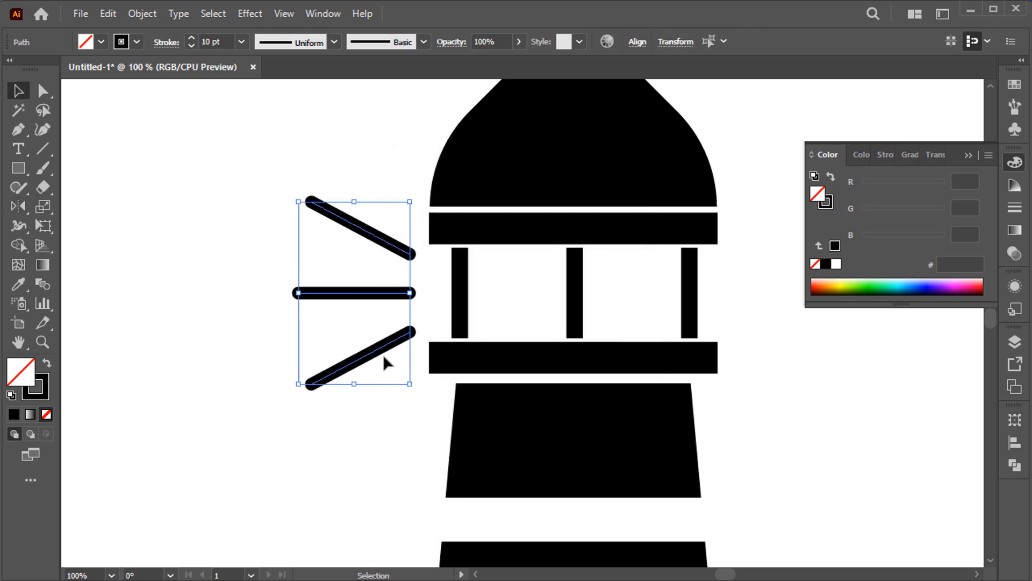
pyautogui.click(20, 213)
pyautogui.moveTo(573, 292); pyautogui.dragTo(456, 321)
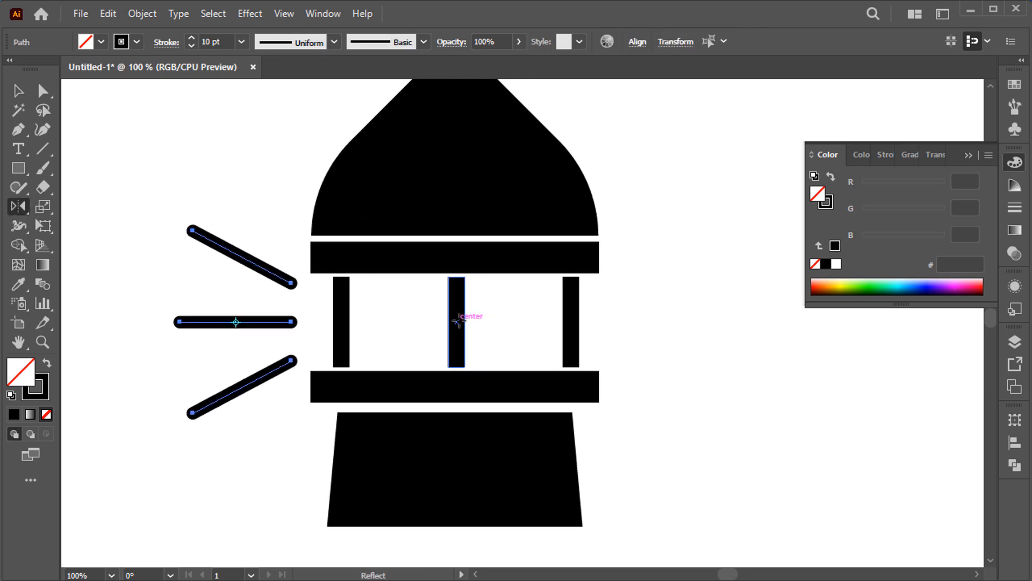
pyautogui.keyDown('alt'); pyautogui.click(457, 321); pyautogui.keyUp('alt')
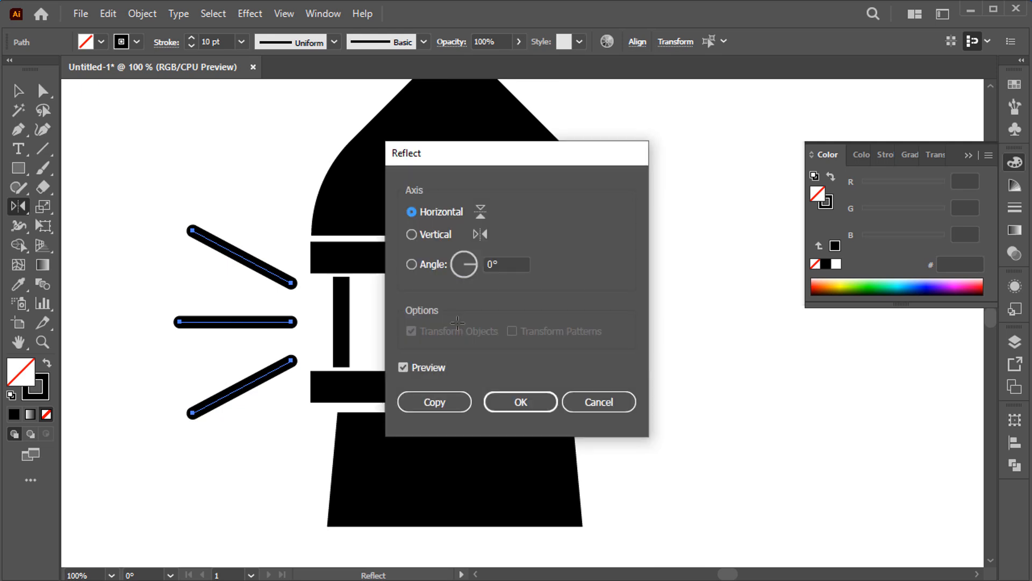
pyautogui.click(421, 235)
pyautogui.click(436, 403)
# Group all six light rays and centre the group horizontally on the dome
pyautogui.press('v')
pyautogui.moveTo(161, 200); pyautogui.dragTo(261, 438)
pyautogui.rightClick(269, 344)
pyautogui.click(303, 352)
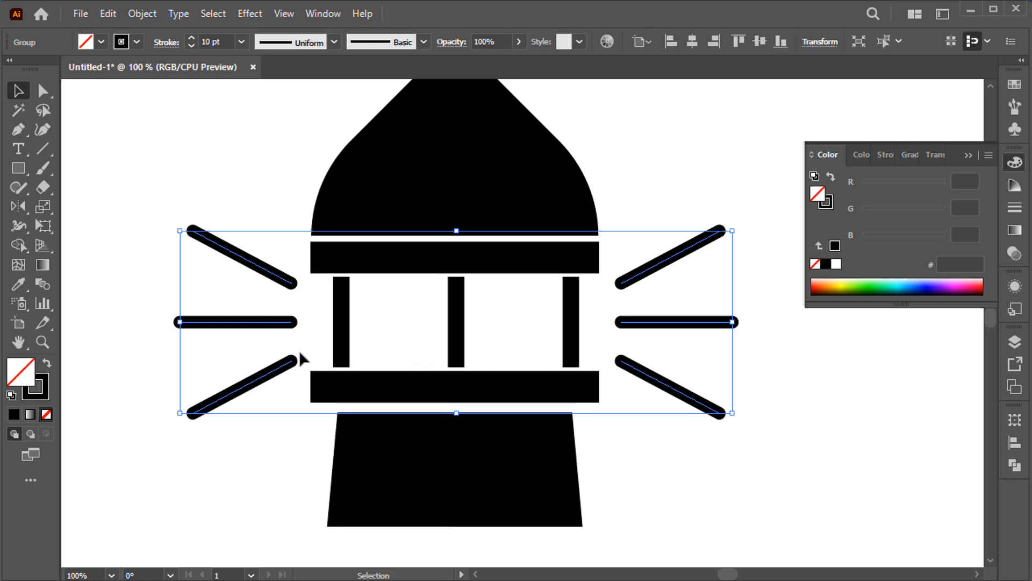
pyautogui.keyDown('shift'); pyautogui.click(482, 191); pyautogui.keyUp('shift')
pyautogui.click(637, 41)
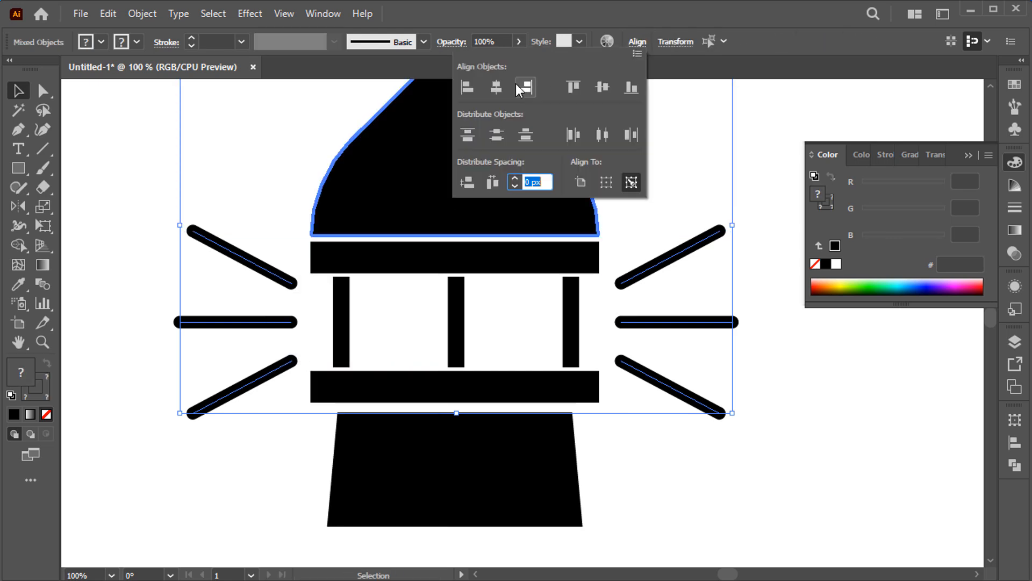
# Scale the whole lighthouse down proportionally about its centre and move it up slightly on the artboard
pyautogui.click(666, 195)
pyautogui.hotkey('ctrl', '0')
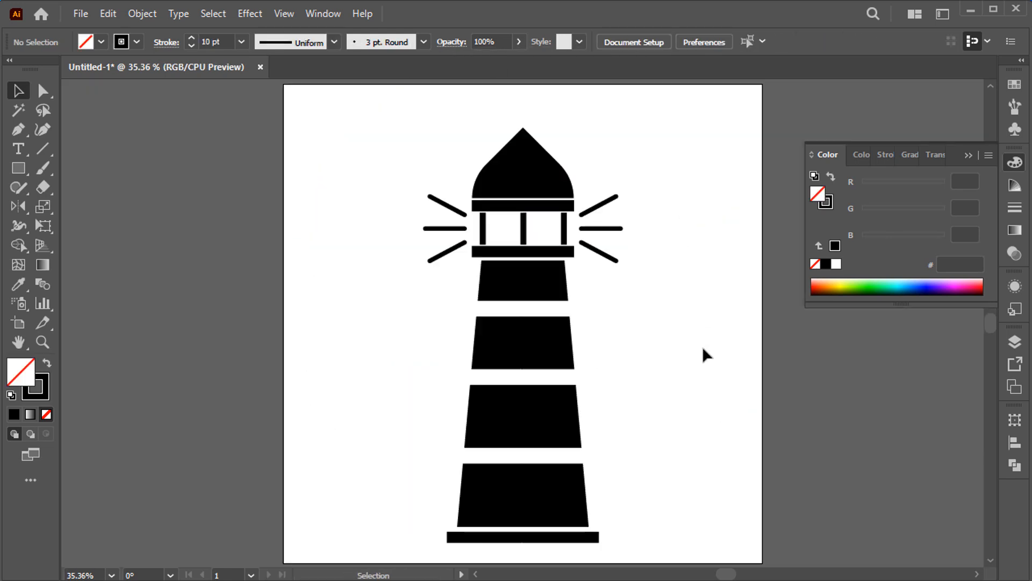
pyautogui.moveTo(338, 124); pyautogui.dragTo(612, 523)
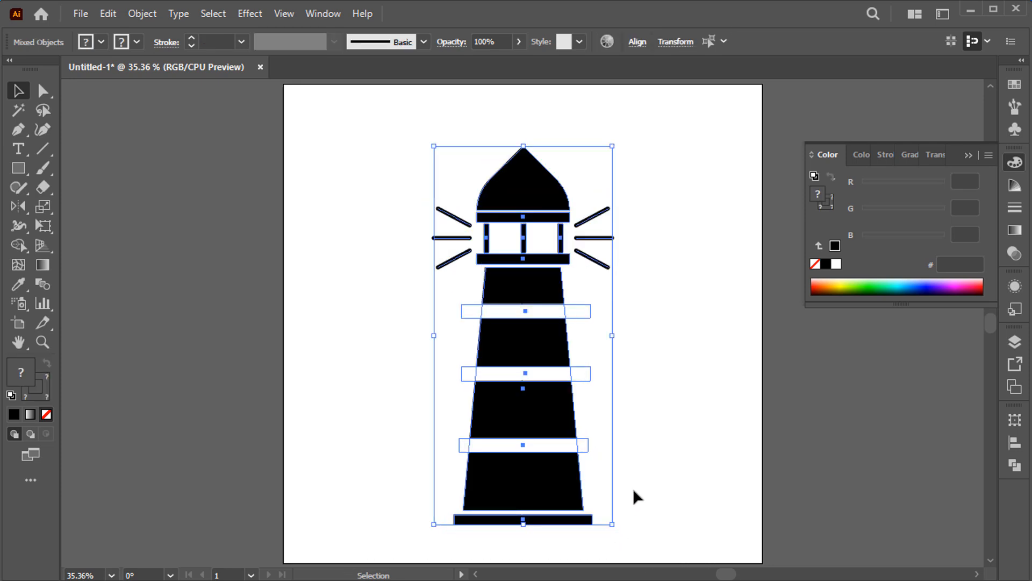
pyautogui.click(656, 434)
pyautogui.moveTo(572, 411); pyautogui.dragTo(574, 394)
pyautogui.hotkey('ctrl', 'z')
pyautogui.moveTo(353, 134); pyautogui.dragTo(656, 547)
pyautogui.moveTo(616, 507); pyautogui.dragTo(590, 462)
pyautogui.moveTo(552, 429); pyautogui.dragTo(551, 412)
pyautogui.click(721, 425)
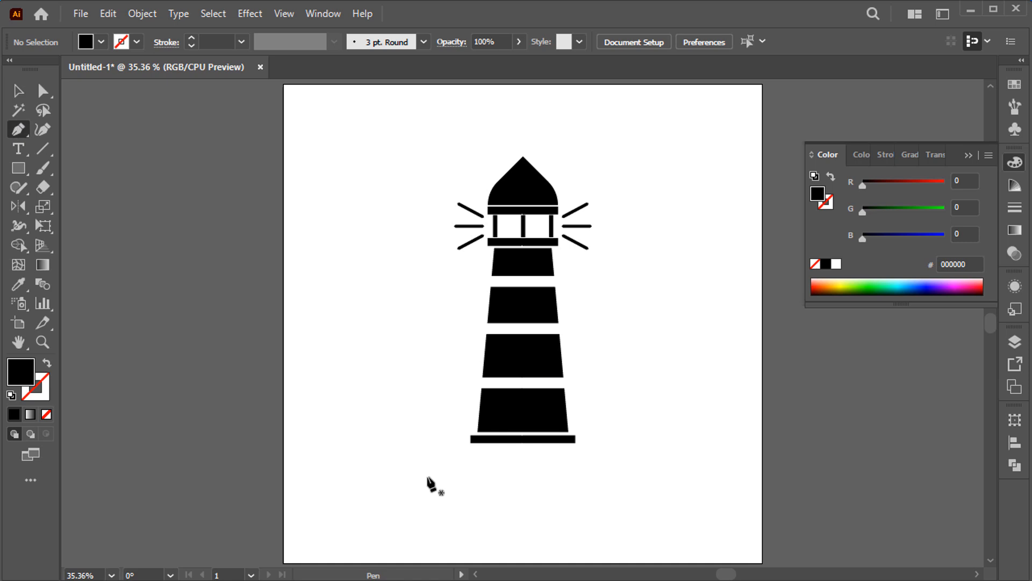
# Draw a straight horizontal line below the tower base with a black stroke and no fill
pyautogui.click(45, 367)
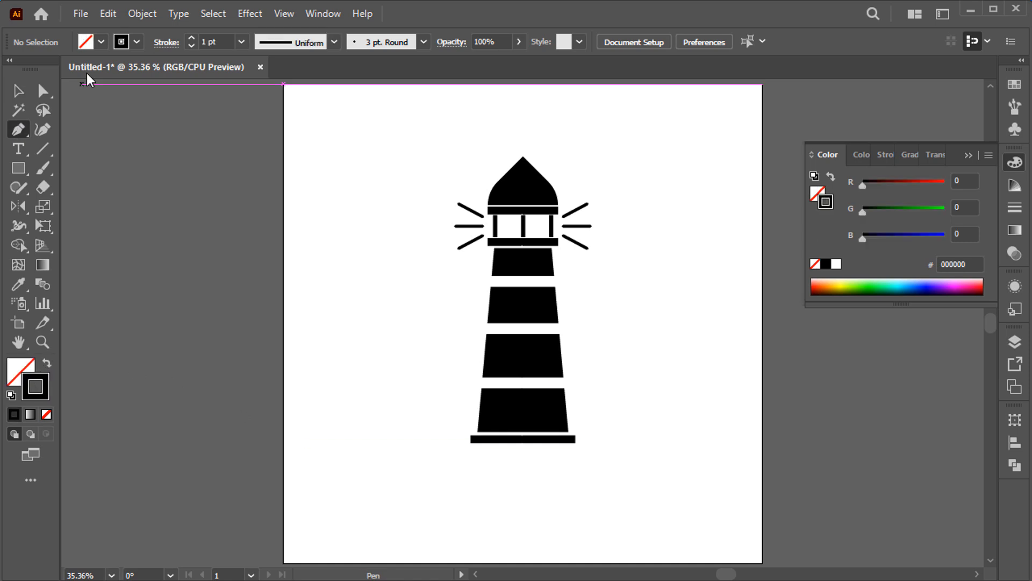
pyautogui.click(191, 38)
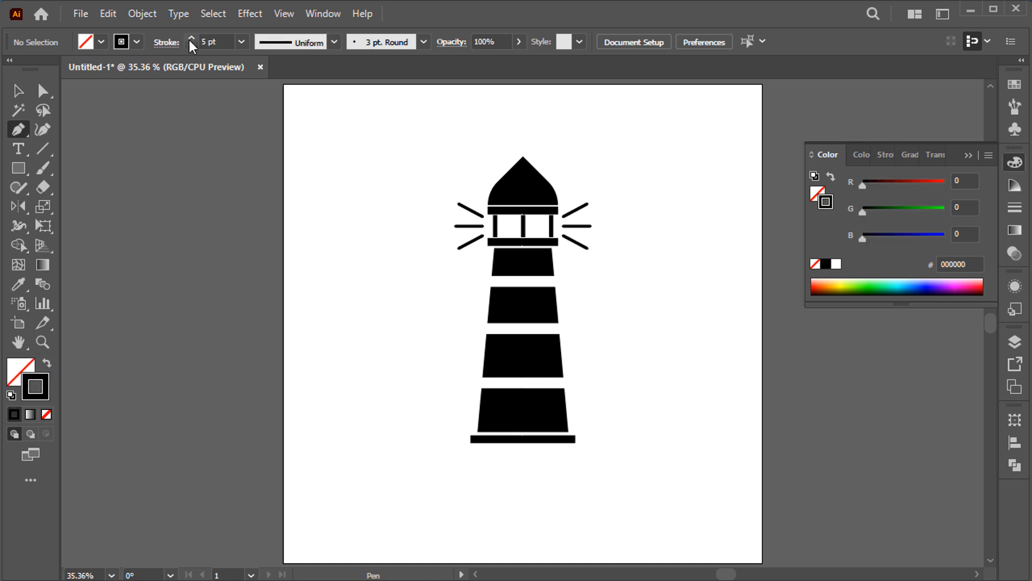
pyautogui.press('Escape')
pyautogui.click(455, 483)
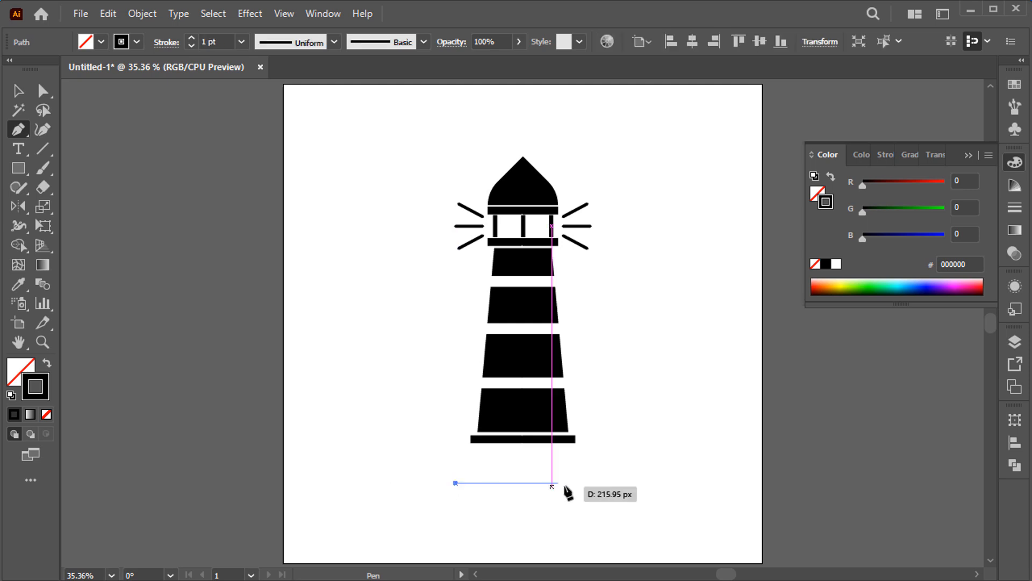
pyautogui.click(613, 483)
pyautogui.press('v')
# Set the line's stroke to 30 pt and apply the lens-shaped width profile that tapers at both ends
pyautogui.click(617, 496)
pyautogui.click(595, 483)
pyautogui.write('30')
pyautogui.press('Return')
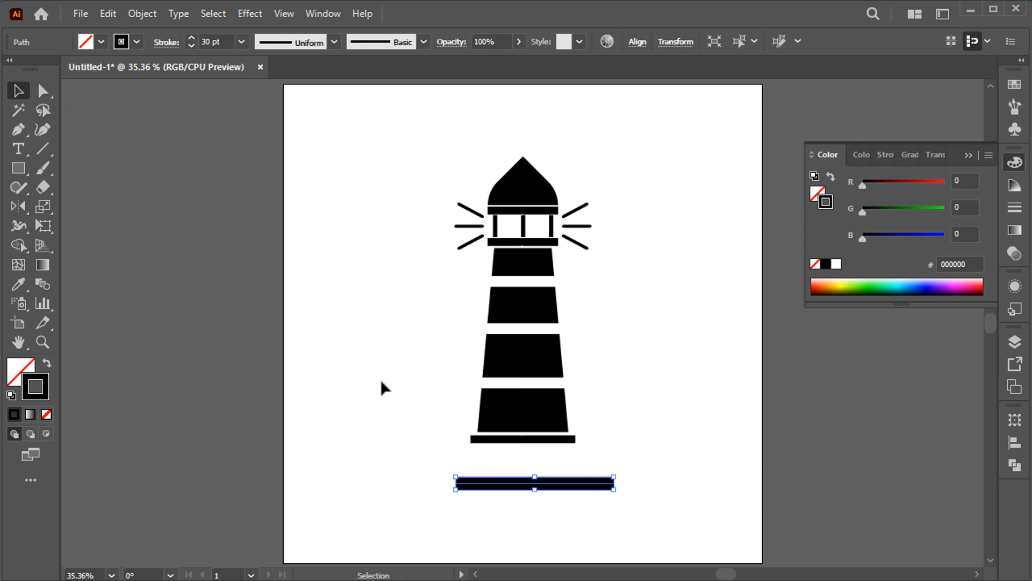
pyautogui.click(333, 43)
pyautogui.click(282, 93)
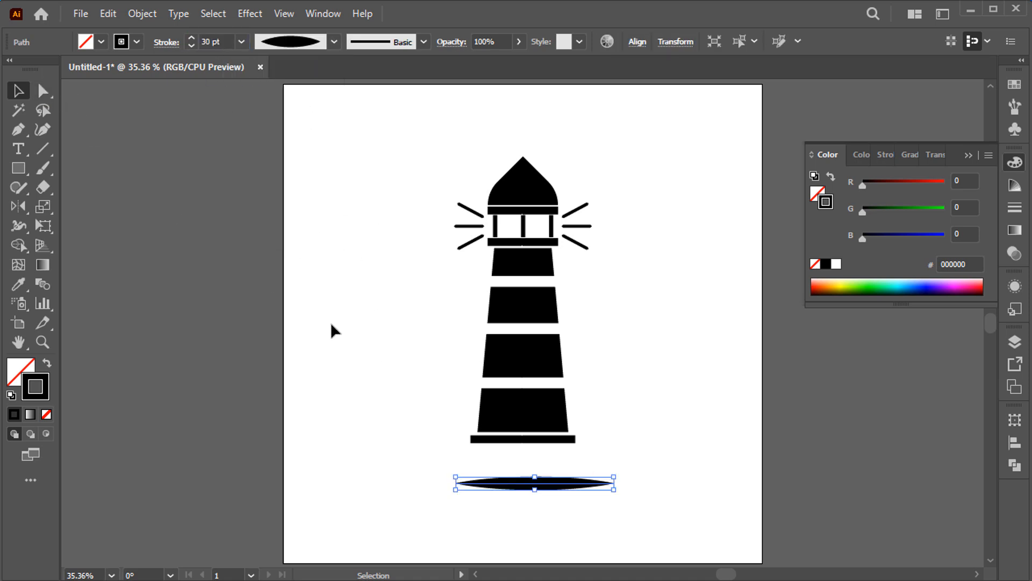
# Bend the tapered line into an S-shaped wave and place it, scaled down, directly under the tower base
pyautogui.click(17, 129)
pyautogui.click(97, 186)
pyautogui.moveTo(514, 490); pyautogui.dragTo(528, 502)
pyautogui.moveTo(508, 503); pyautogui.dragTo(515, 442)
pyautogui.moveTo(560, 498); pyautogui.dragTo(546, 473)
pyautogui.press('v')
pyautogui.click(569, 495)
# Draw a shorter horizontal line under the wave's left part with a 25 pt stroke and the lens-shaped width profile
pyautogui.press('p')
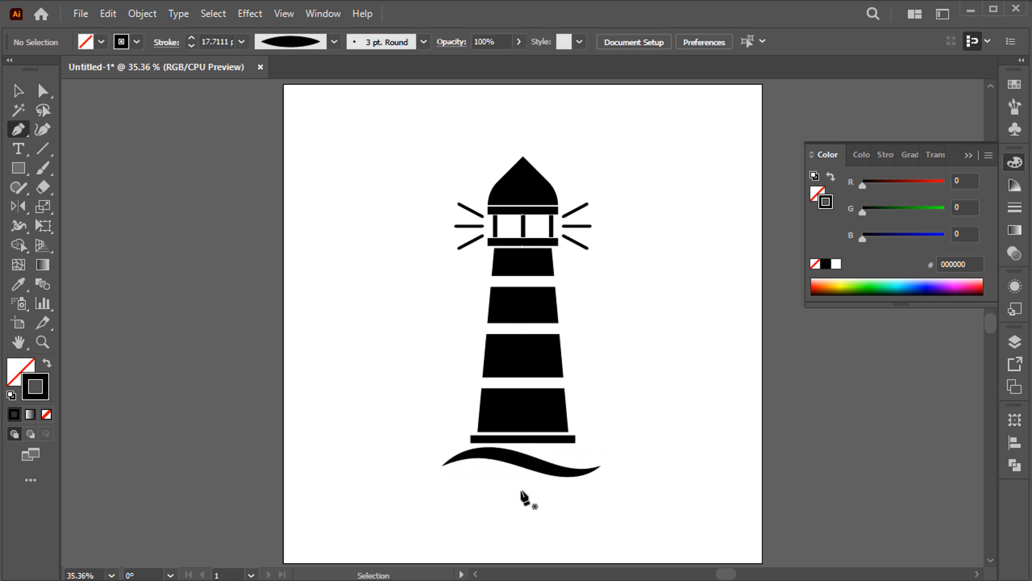
pyautogui.scroll(2, 461, 473)
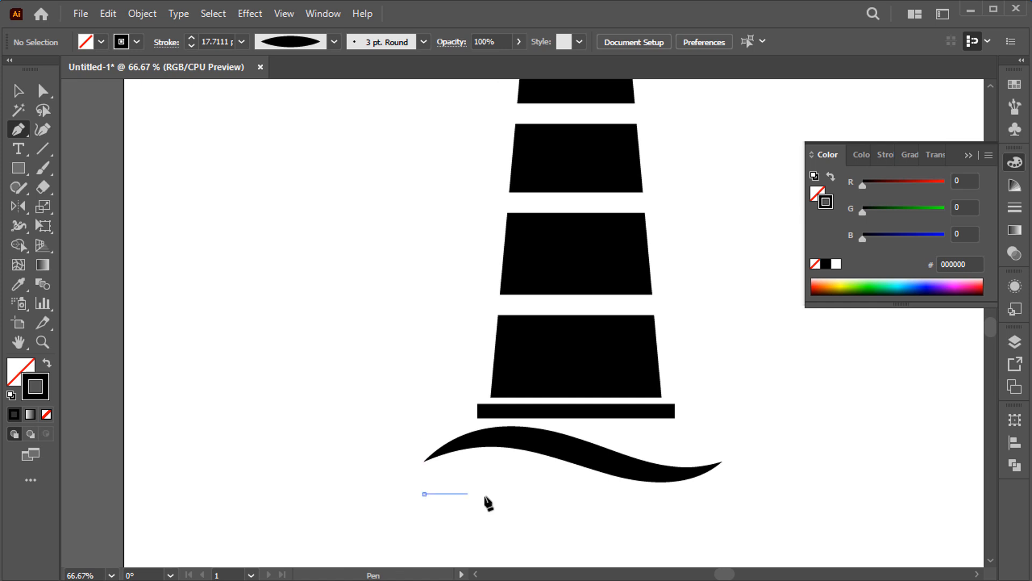
pyautogui.click(569, 493)
pyautogui.press('v')
pyautogui.click(534, 520)
pyautogui.click(536, 493)
pyautogui.write('25')
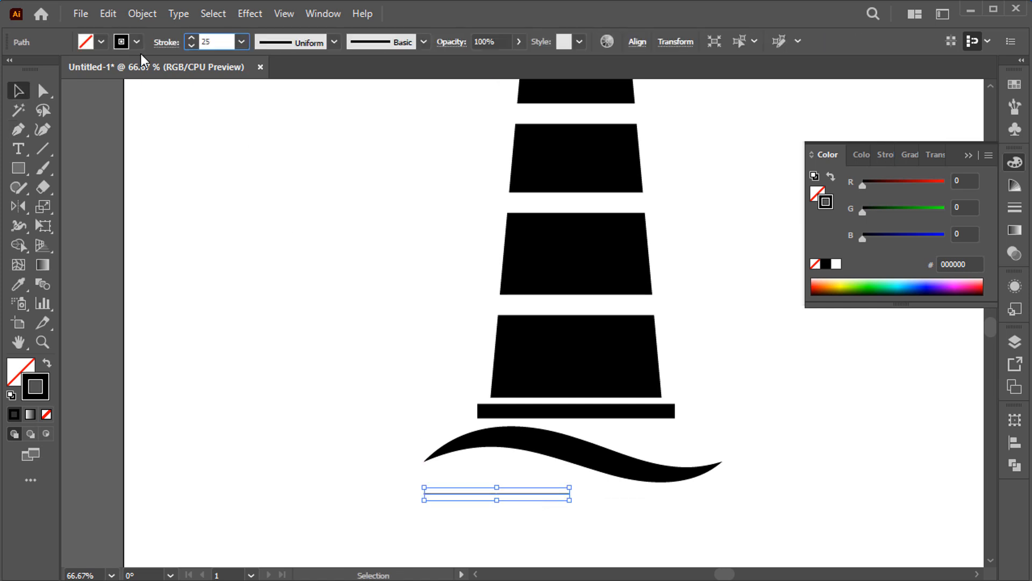
pyautogui.press('Return')
pyautogui.click(301, 42)
pyautogui.click(270, 100)
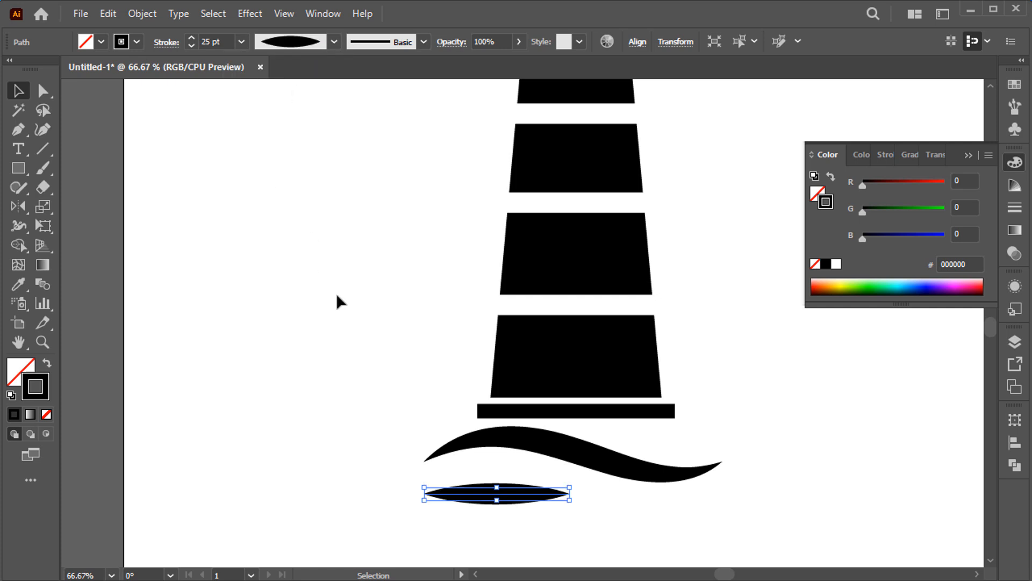
# Bend the short tapered line into a small wave that follows the curve of the large wave above
pyautogui.hotkey('shift', 'c')
pyautogui.moveTo(504, 495); pyautogui.dragTo(471, 456)
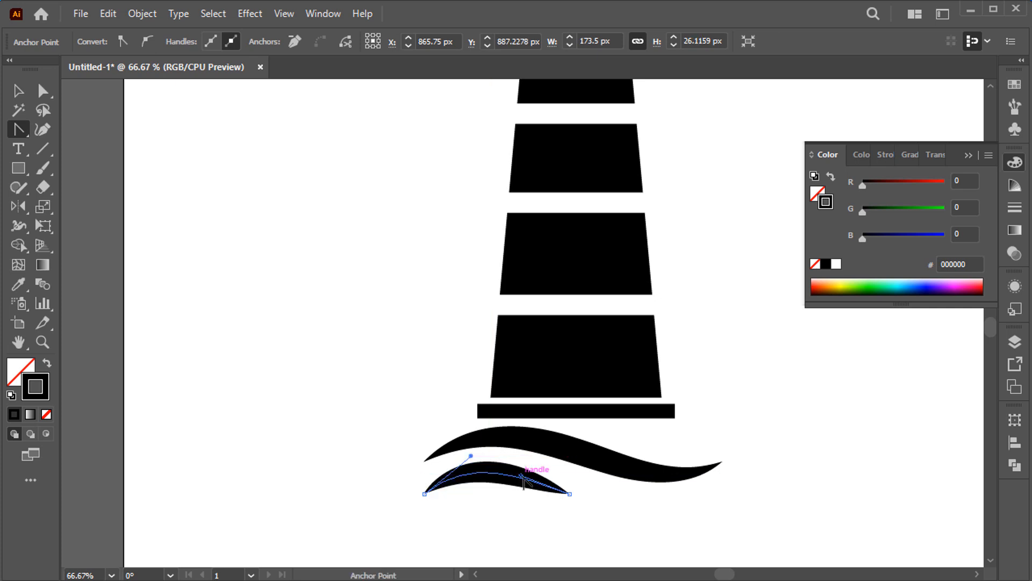
pyautogui.scroll(2, 509, 476)
pyautogui.moveTo(424, 430); pyautogui.dragTo(437, 416)
pyautogui.moveTo(547, 517); pyautogui.dragTo(561, 553)
pyautogui.moveTo(437, 415); pyautogui.dragTo(453, 410)
pyautogui.press('v')
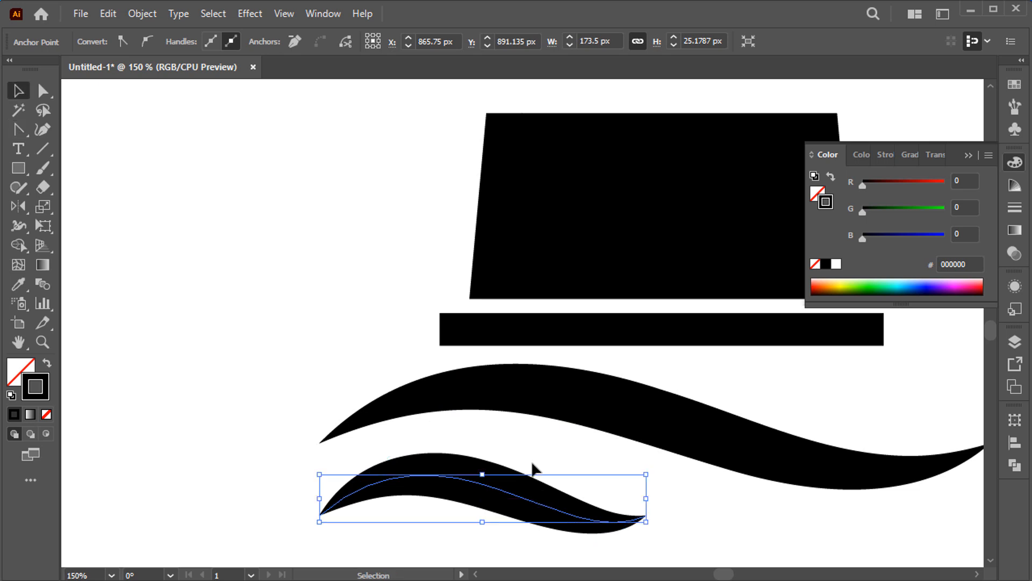
# Reduce the small wave's stroke to 21 pt
pyautogui.click(191, 46)
pyautogui.click(192, 46)
pyautogui.click(191, 46)
pyautogui.click(191, 46)
pyautogui.click(272, 237)
pyautogui.hotkey('ctrl', '0')
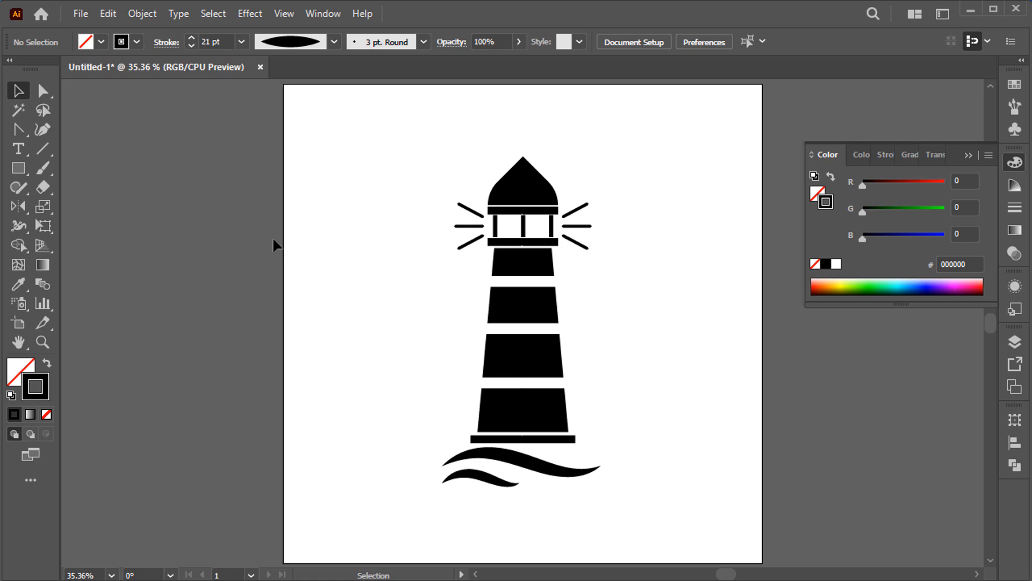
# Draw a third straight horizontal line just below the right part of the tower base
pyautogui.press('p')
pyautogui.scroll(4, 571, 454)
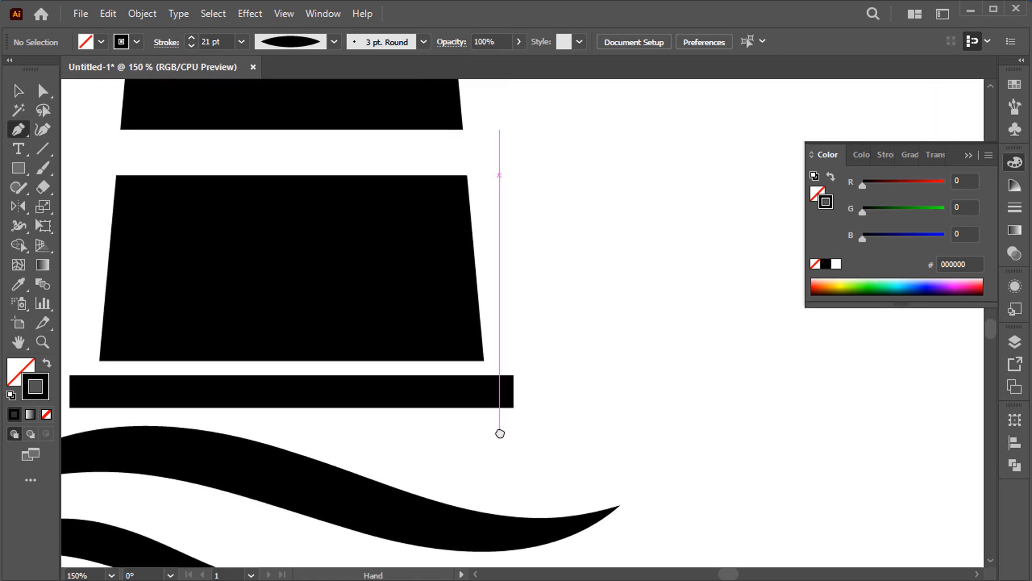
pyautogui.moveTo(322, 433); pyautogui.dragTo(444, 394)
pyautogui.click(329, 379)
pyautogui.keyDown('shift'); pyautogui.click(725, 379); pyautogui.keyUp('shift')
pyautogui.press('v')
# Give the third line a 20 pt stroke with the lens-shaped width profile and shift it right, above the large wave's end
pyautogui.click(212, 42)
pyautogui.write('20')
pyautogui.press('Return')
pyautogui.hotkey('shift', 'c')
pyautogui.press('v')
pyautogui.moveTo(595, 386); pyautogui.dragTo(626, 406)
pyautogui.moveTo(680, 387); pyautogui.dragTo(781, 404)
pyautogui.click(334, 41)
pyautogui.click(322, 93)
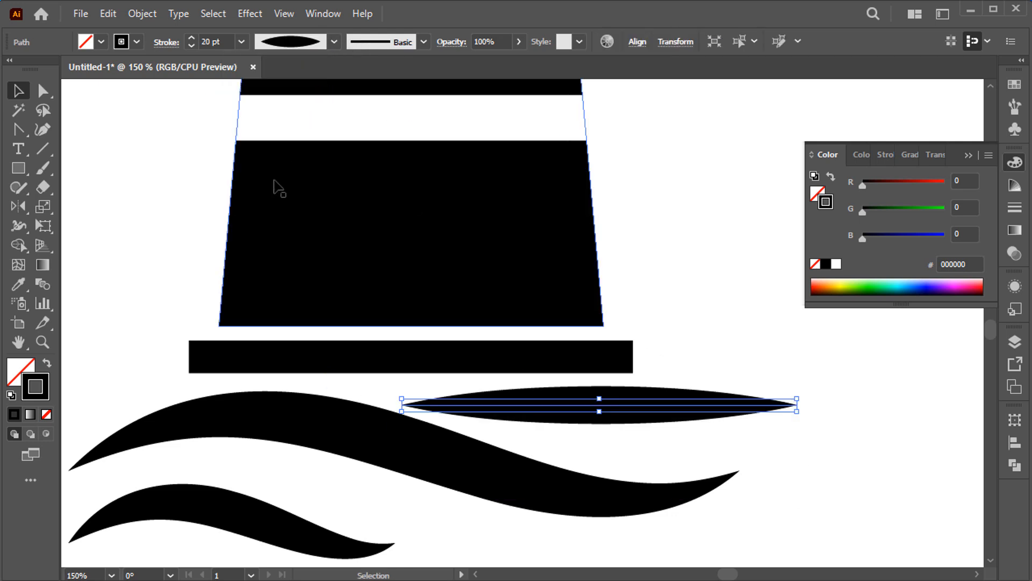
# Bend the third tapered line into an S-shaped wave, arching up at its left and dipping at its right
pyautogui.hotkey('shift', 'c')
pyautogui.moveTo(535, 403); pyautogui.dragTo(596, 445)
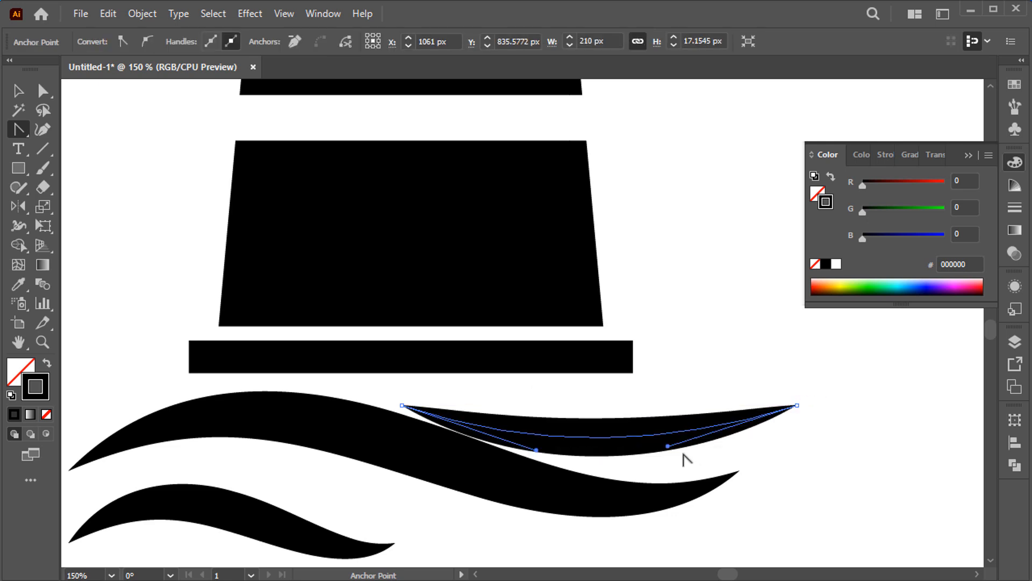
pyautogui.moveTo(668, 446); pyautogui.dragTo(694, 461)
pyautogui.moveTo(541, 438); pyautogui.dragTo(543, 356)
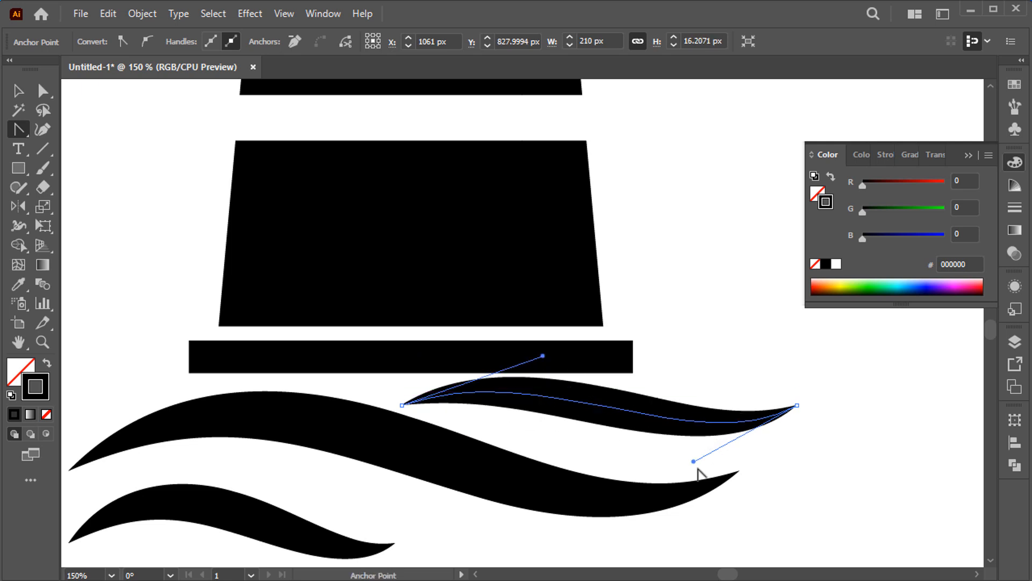
pyautogui.moveTo(693, 461); pyautogui.dragTo(660, 498)
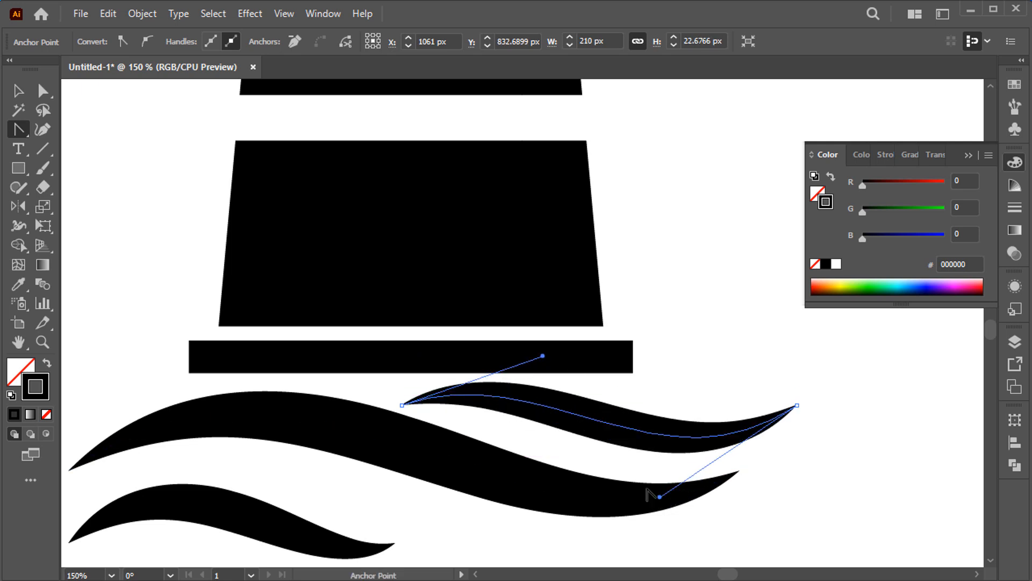
# Refine the third wave's left end point and both curve handles so it runs evenly spaced above the large wave
pyautogui.press('a')
pyautogui.click(402, 405)
pyautogui.moveTo(403, 404); pyautogui.dragTo(396, 393)
pyautogui.moveTo(543, 356); pyautogui.dragTo(533, 372)
pyautogui.moveTo(666, 498); pyautogui.dragTo(627, 519)
pyautogui.moveTo(533, 372); pyautogui.dragTo(584, 387)
pyautogui.moveTo(627, 520); pyautogui.dragTo(604, 519)
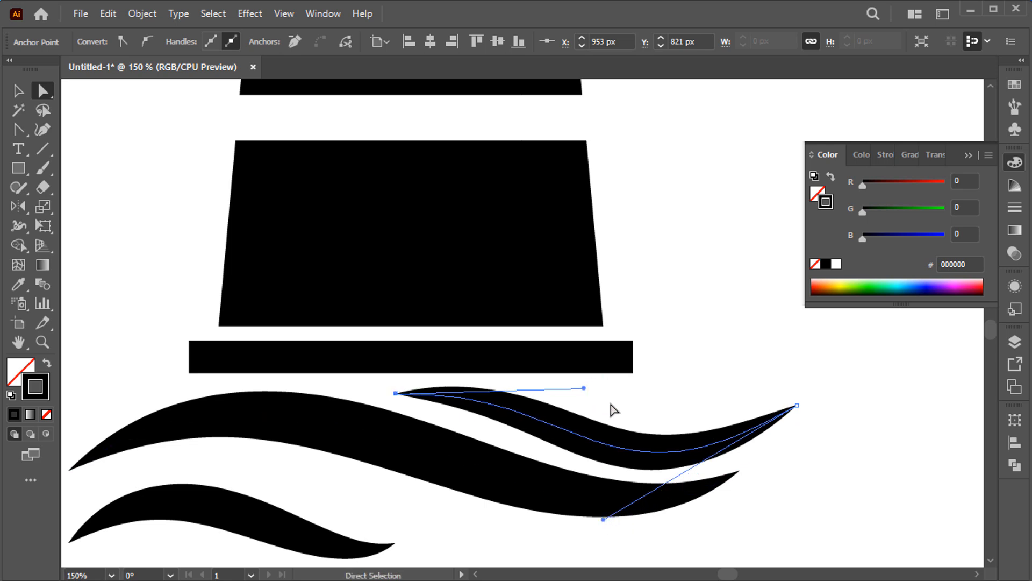
pyautogui.press('v')
pyautogui.click(670, 363)
pyautogui.hotkey('ctrl', '0')
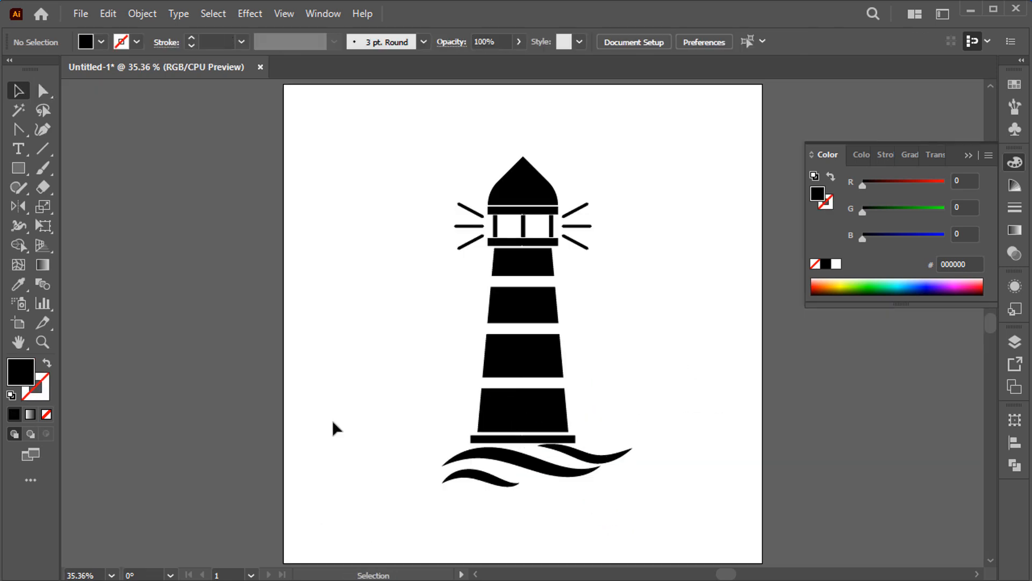
# Draw a large circle around the lighthouse and waves with no fill and a 24 pt black stroke
pyautogui.press('l')
pyautogui.moveTo(525, 308); pyautogui.dragTo(733, 469)
pyautogui.press('v')
pyautogui.hotkey('shift', 'x')
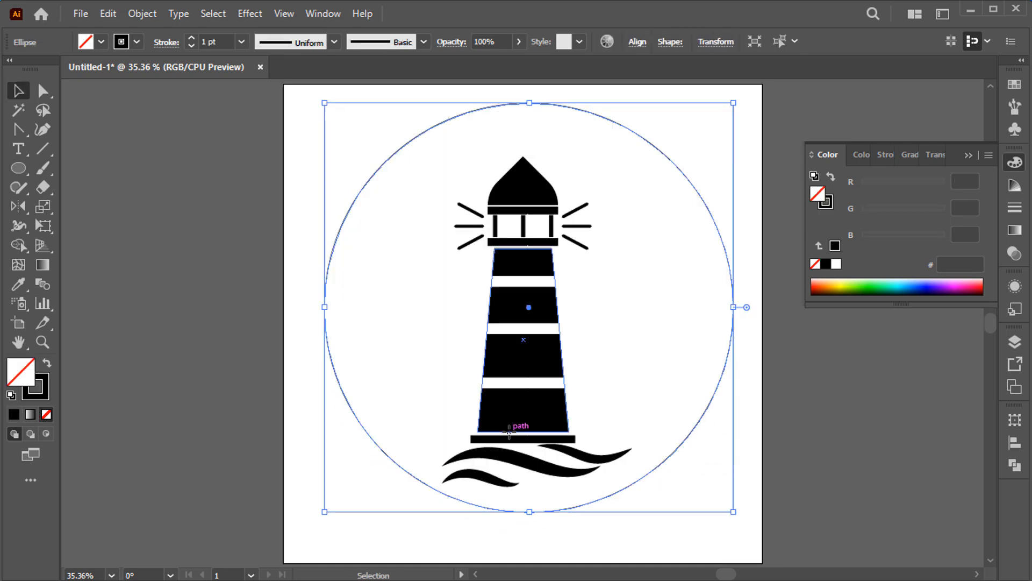
pyautogui.click(192, 38)
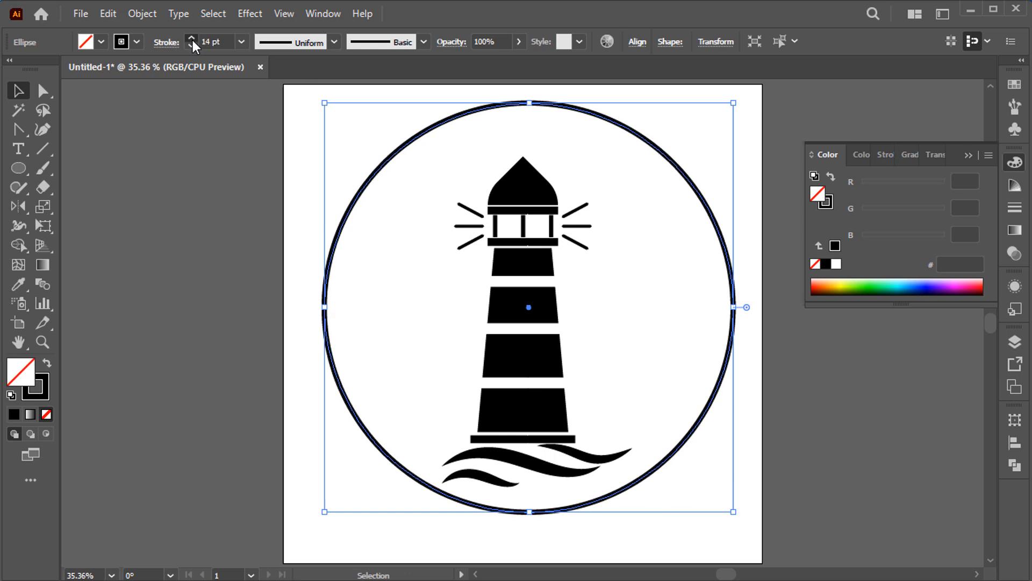
pyautogui.click(191, 38)
pyautogui.click(301, 306)
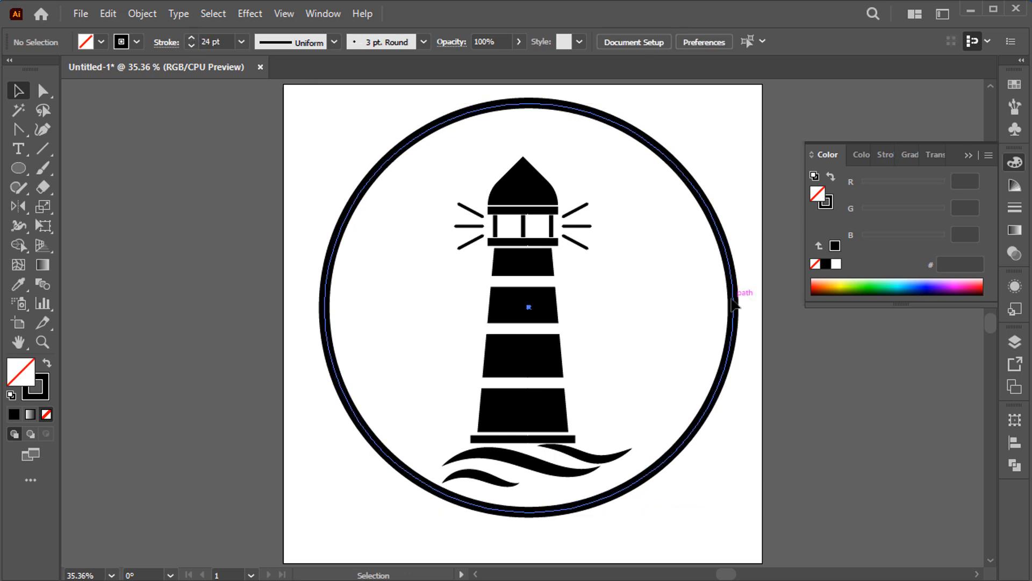
# Shrink the circle slightly about its centre and reduce its stroke to 14 pt
pyautogui.click(736, 294)
pyautogui.moveTo(733, 103)
pyautogui.mouseDown()
pyautogui.moveTo(723, 101)
pyautogui.moveTo(724, 113)
pyautogui.mouseUp()
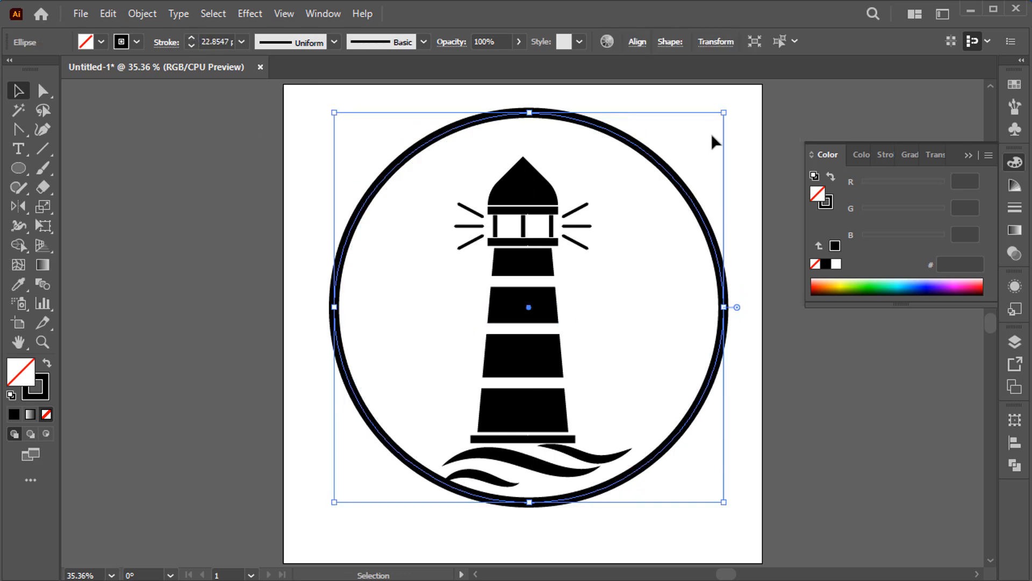
pyautogui.click(192, 45)
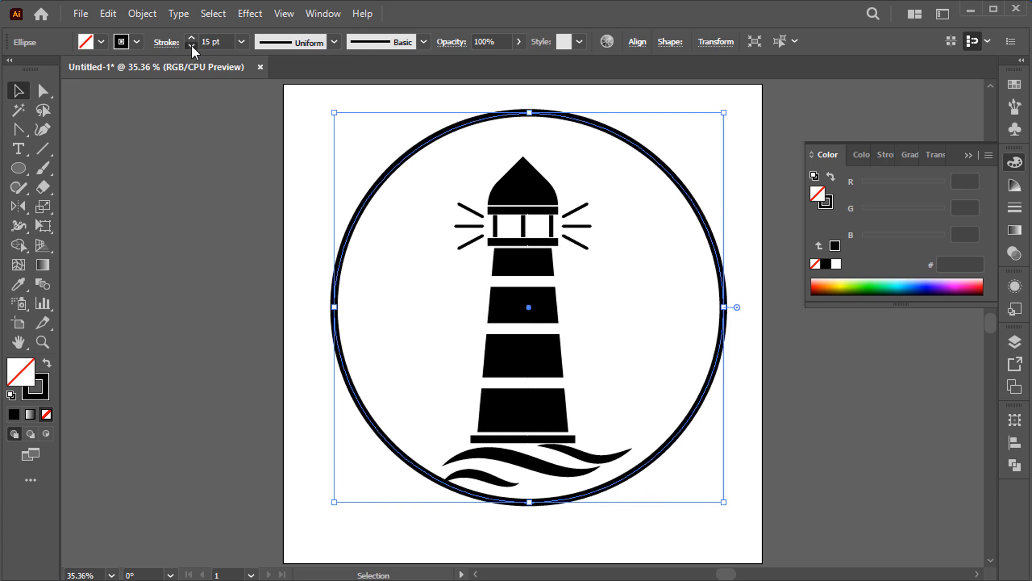
pyautogui.click(247, 205)
# Cut the three white stripes out of the black tower with the Minus Front shape mode
pyautogui.click(512, 297)
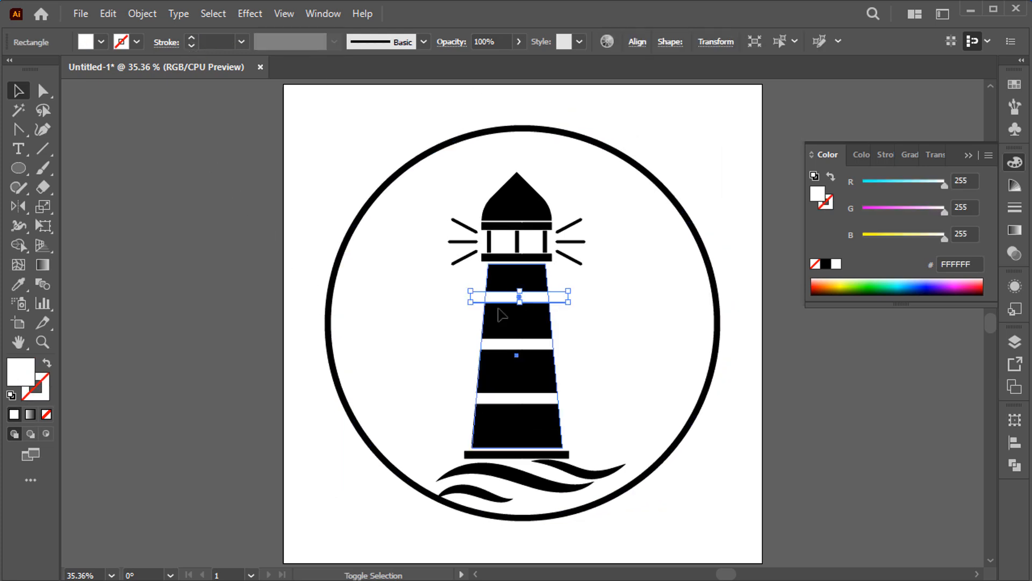
pyautogui.keyDown('shift'); pyautogui.click(501, 327); pyautogui.keyUp('shift')
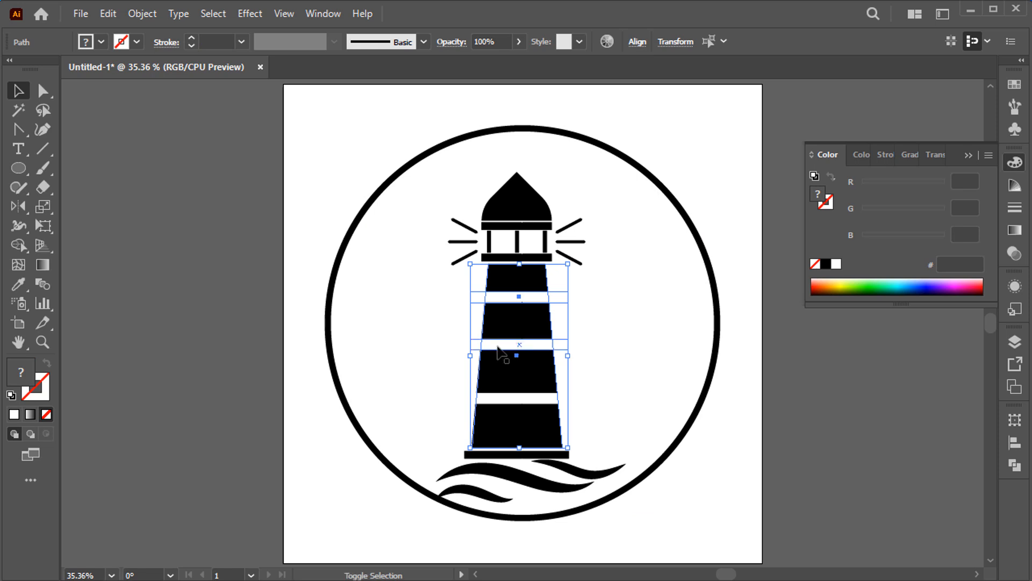
pyautogui.keyDown('shift'); pyautogui.click(507, 400); pyautogui.keyUp('shift')
pyautogui.keyDown('shift'); pyautogui.click(501, 379); pyautogui.keyUp('shift')
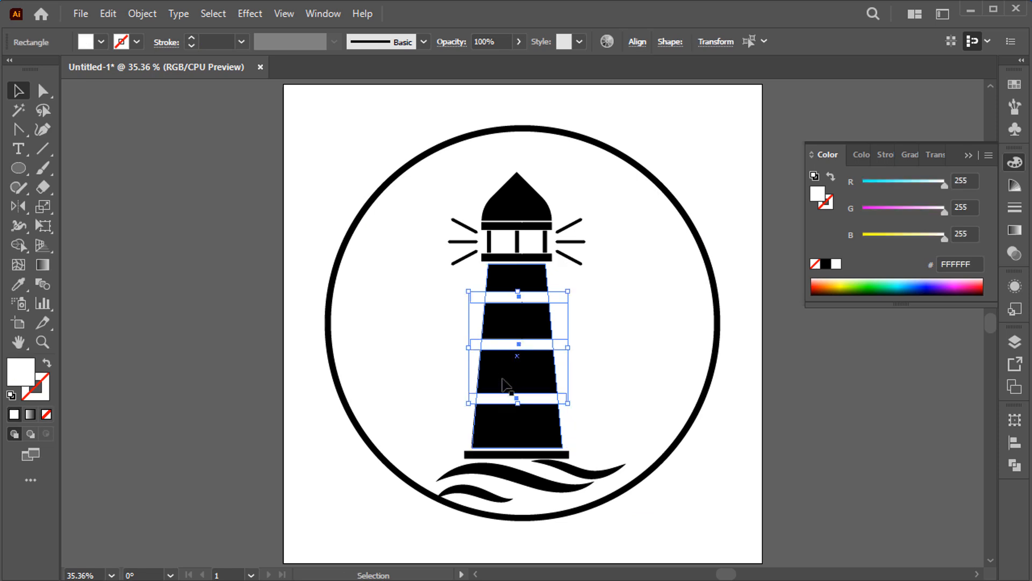
pyautogui.hotkey('ctrl', 'z')
pyautogui.click(1014, 465)
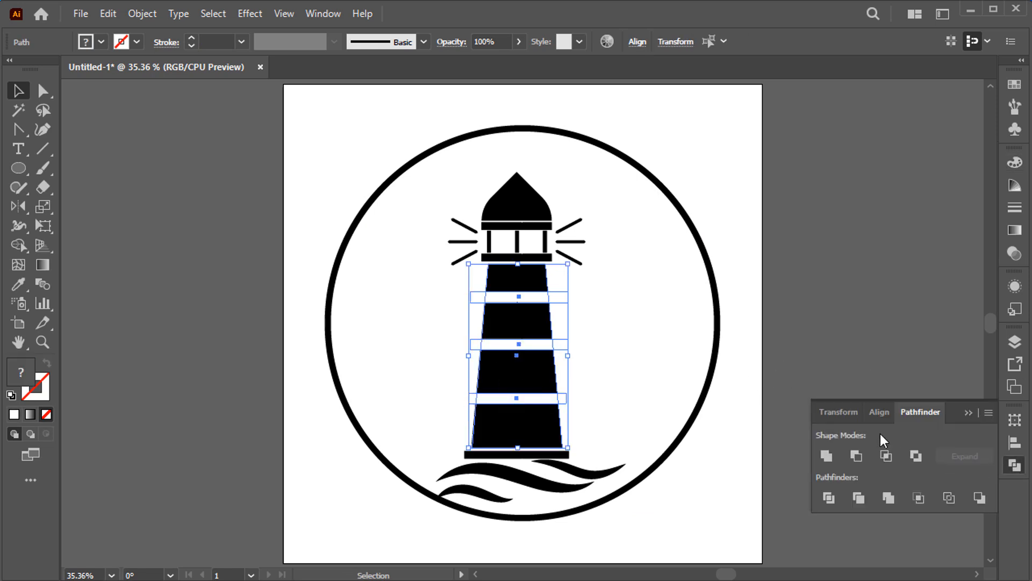
pyautogui.click(854, 456)
pyautogui.click(742, 397)
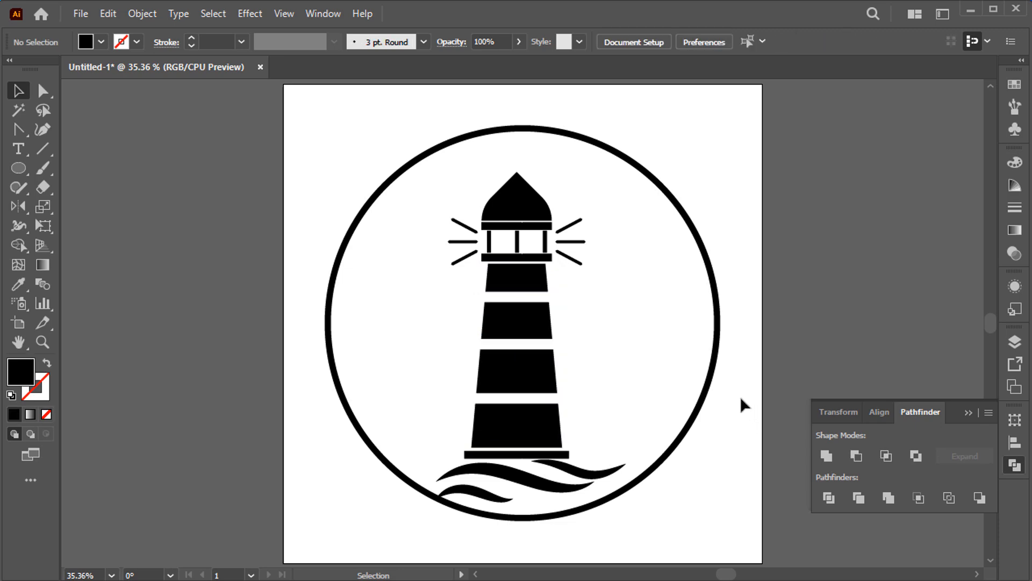
pyautogui.click(966, 408)
# Recolour the circle's stroke to a very dark navy blue
pyautogui.click(451, 142)
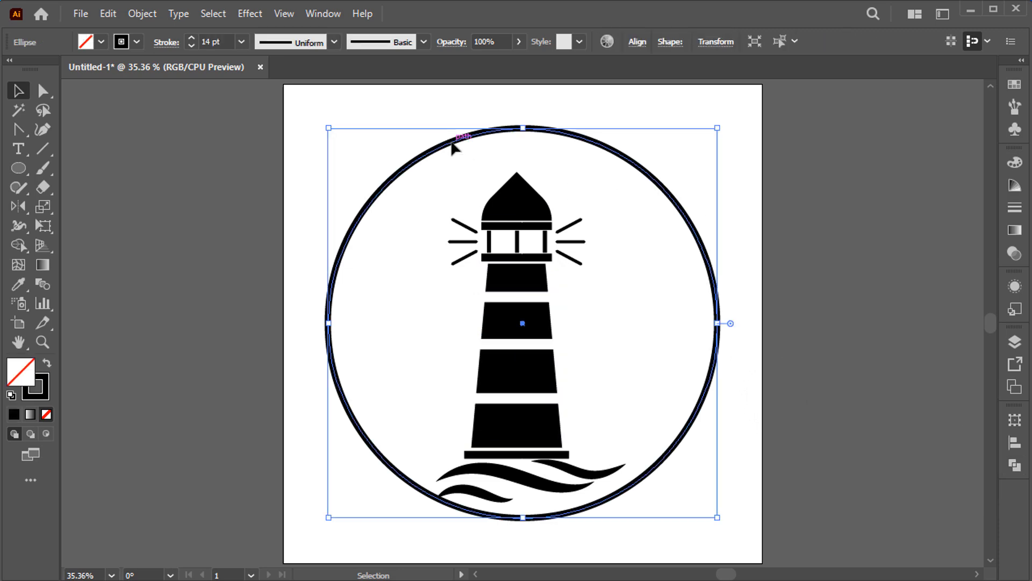
pyautogui.doubleClick(45, 380)
pyautogui.moveTo(447, 304)
pyautogui.mouseDown()
pyautogui.moveTo(403, 338)
pyautogui.moveTo(459, 339)
pyautogui.moveTo(475, 357)
pyautogui.mouseUp()
pyautogui.click(702, 190)
pyautogui.click(714, 171)
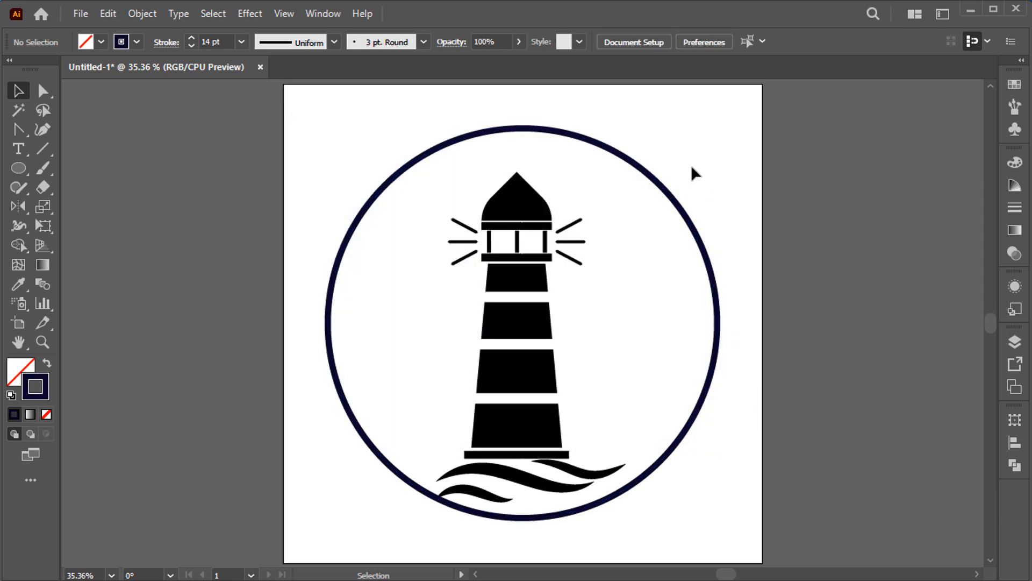
# Expand the strokes of the light rays group into filled shapes
pyautogui.click(467, 228)
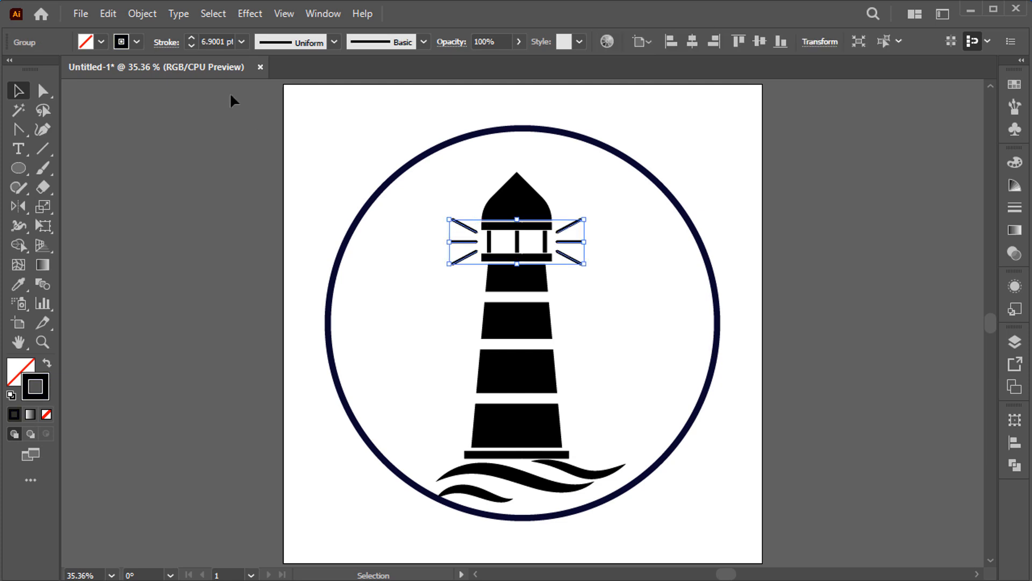
pyautogui.click(144, 16)
pyautogui.click(242, 194)
pyautogui.click(467, 389)
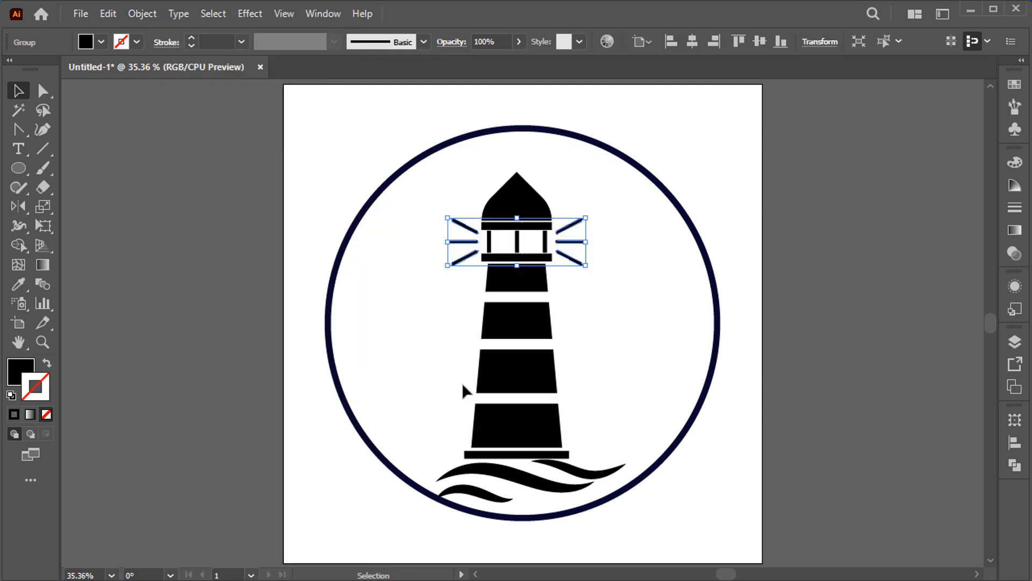
# Recolour the lighthouse, light rays and waves with the dark navy sampled from the surrounding circle
pyautogui.moveTo(418, 171); pyautogui.dragTo(634, 506)
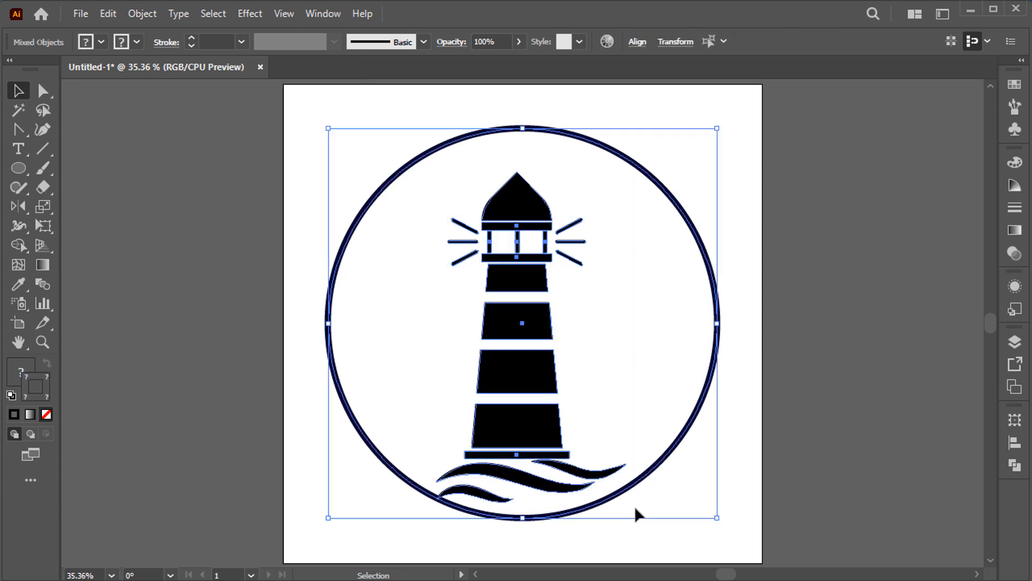
pyautogui.keyDown('shift'); pyautogui.click(628, 496); pyautogui.keyUp('shift')
pyautogui.press('i')
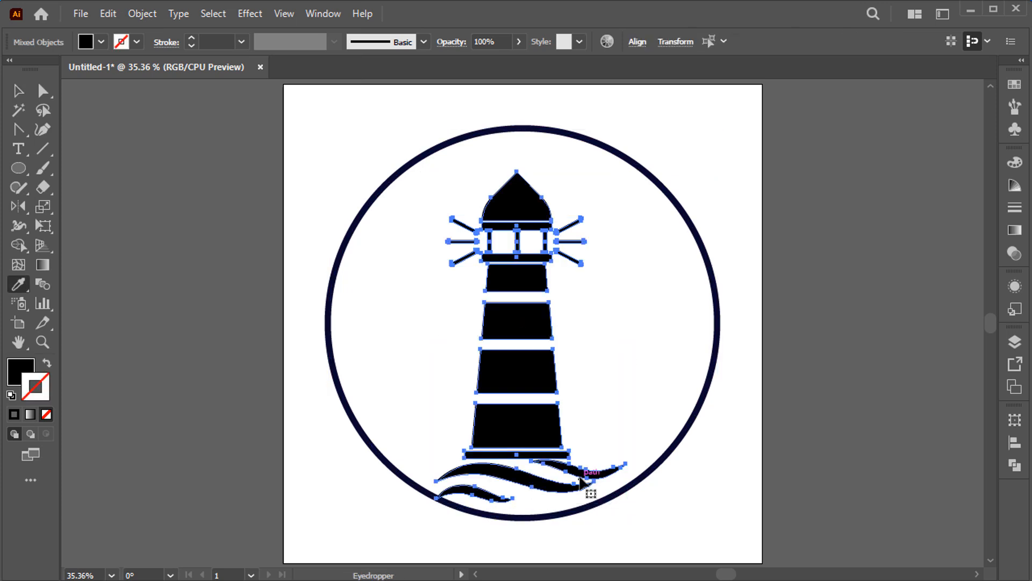
pyautogui.click(648, 473)
pyautogui.press('v')
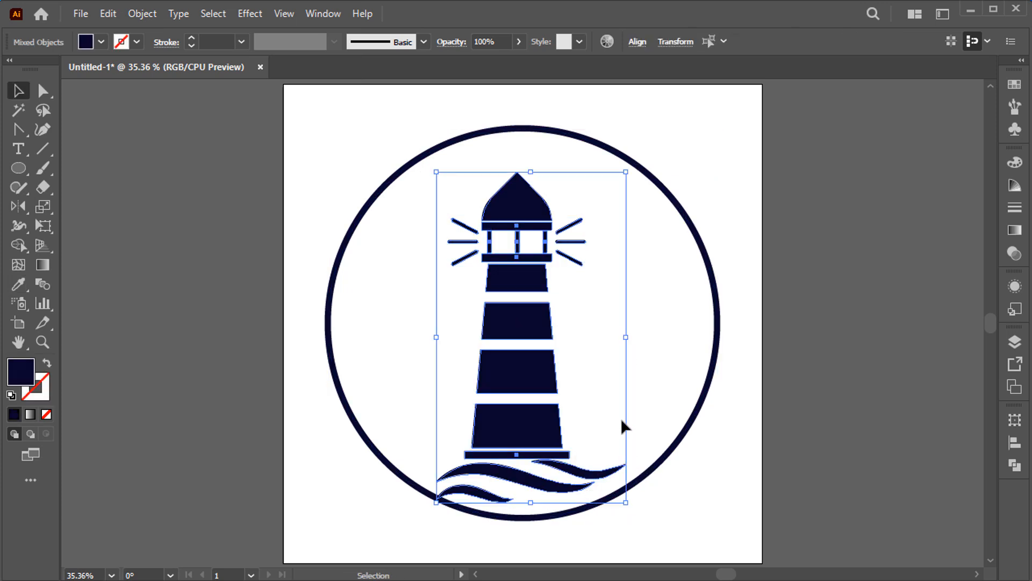
pyautogui.click(644, 412)
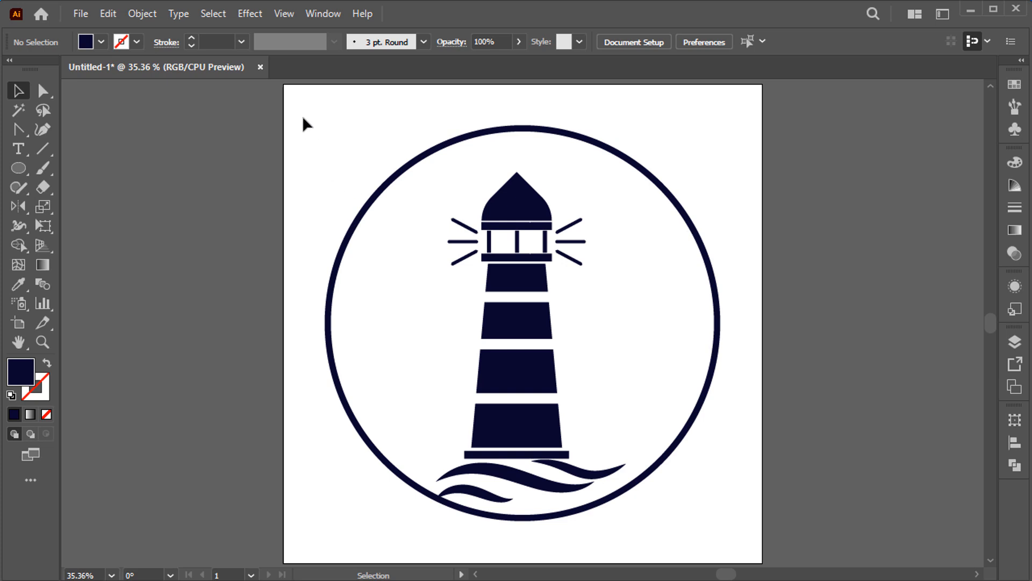
# Create a 1080 by 1080 px square with the Rectangle tool as a background
pyautogui.press('m')
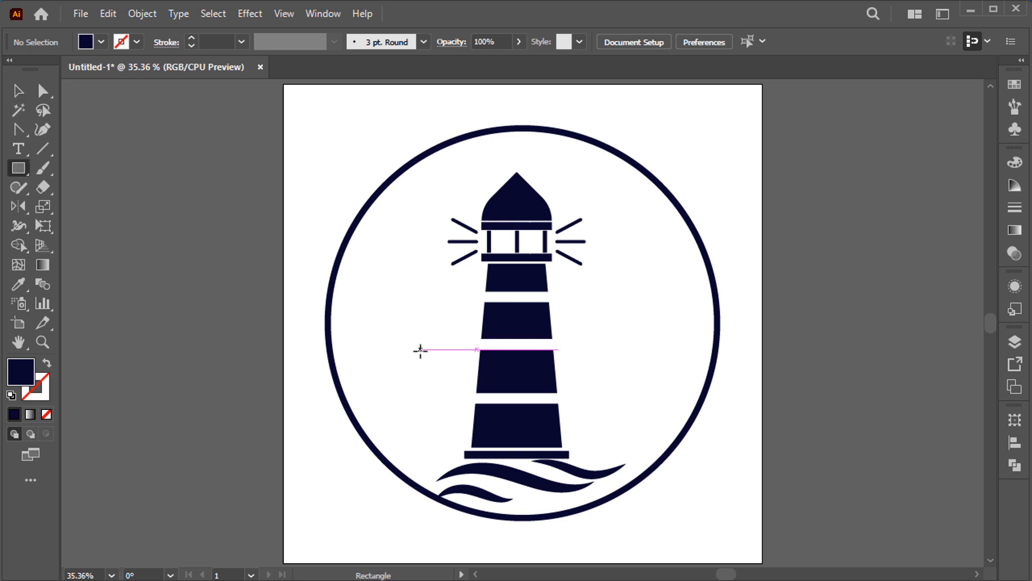
pyautogui.click(420, 350)
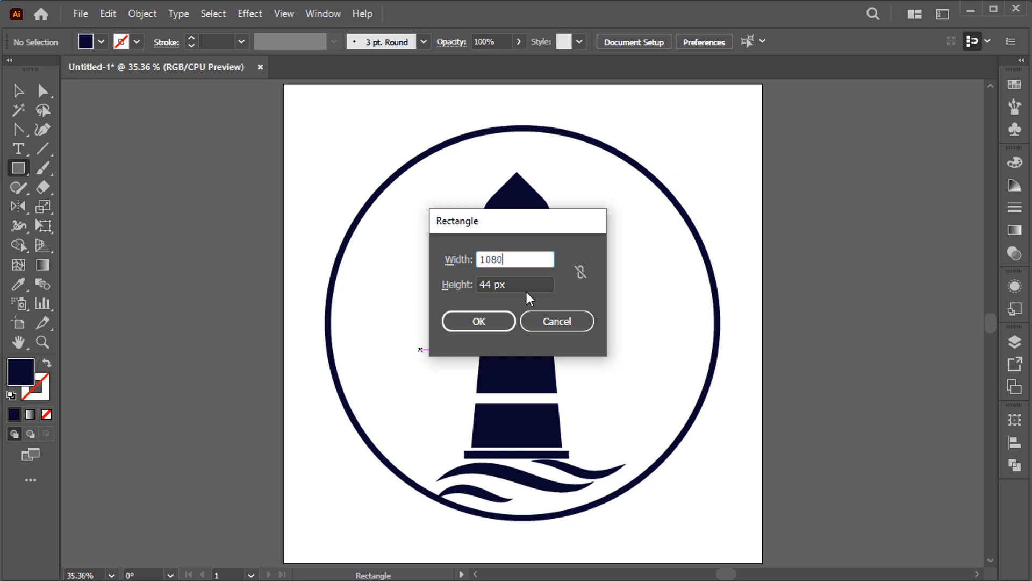
pyautogui.press('Tab')
pyautogui.write('1')
pyautogui.click(486, 318)
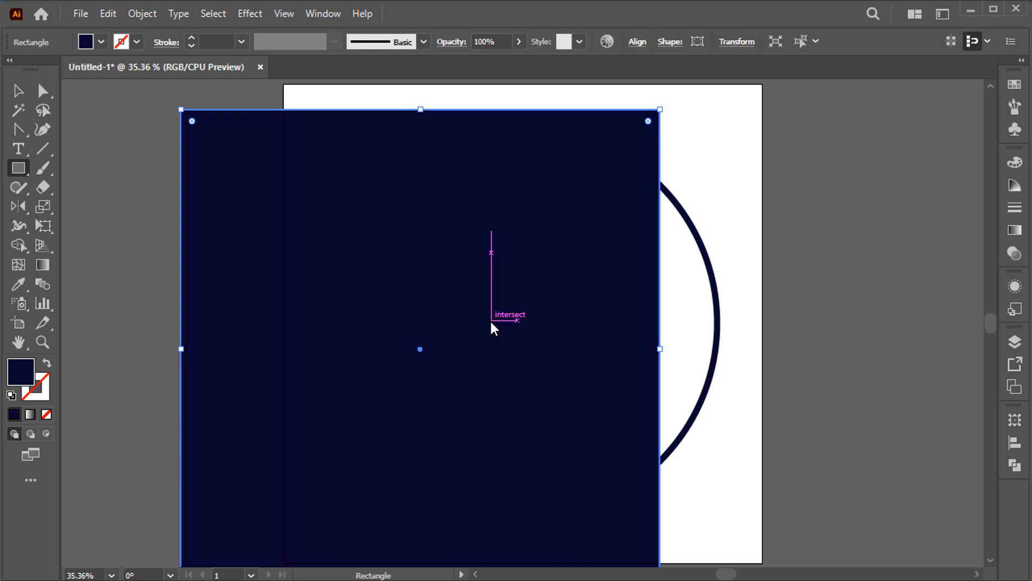
# Centre the navy square horizontally and vertically on the artboard
pyautogui.press('v')
pyautogui.click(637, 42)
pyautogui.click(496, 86)
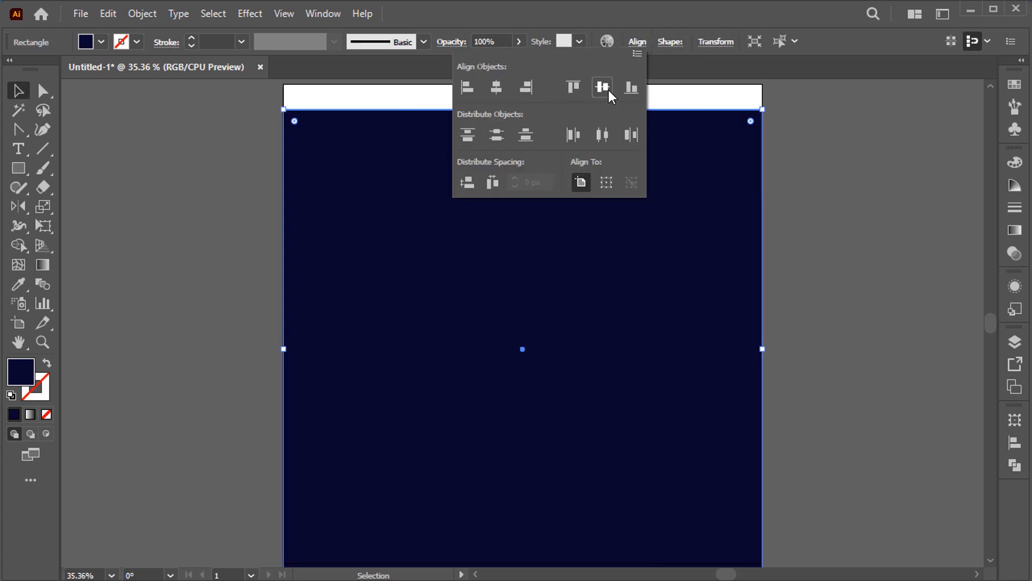
pyautogui.click(604, 88)
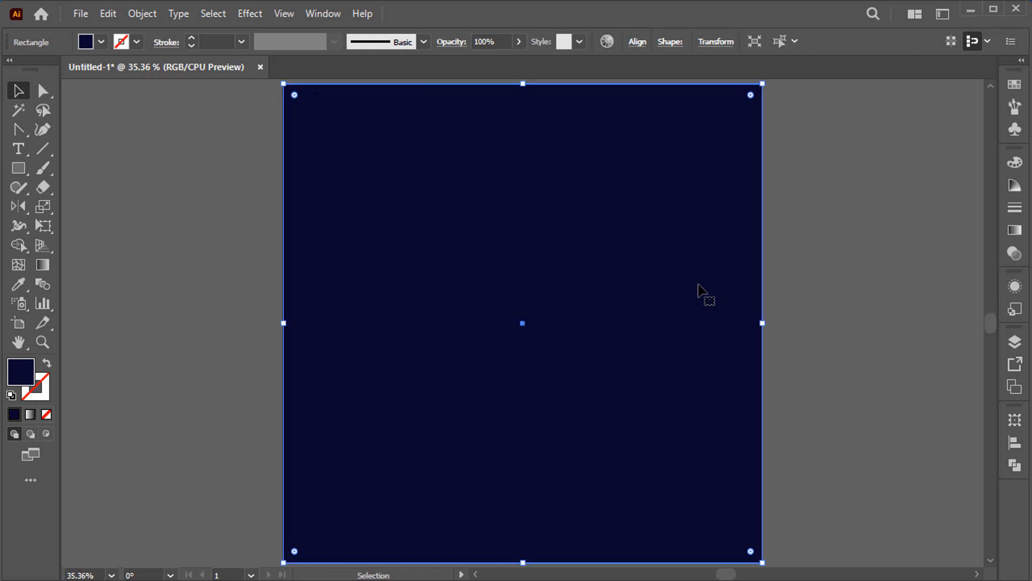
# Fill the background square with a pale lavender blue and place it behind the lighthouse artwork
pyautogui.doubleClick(23, 380)
pyautogui.moveTo(478, 353); pyautogui.dragTo(350, 200)
pyautogui.click(689, 191)
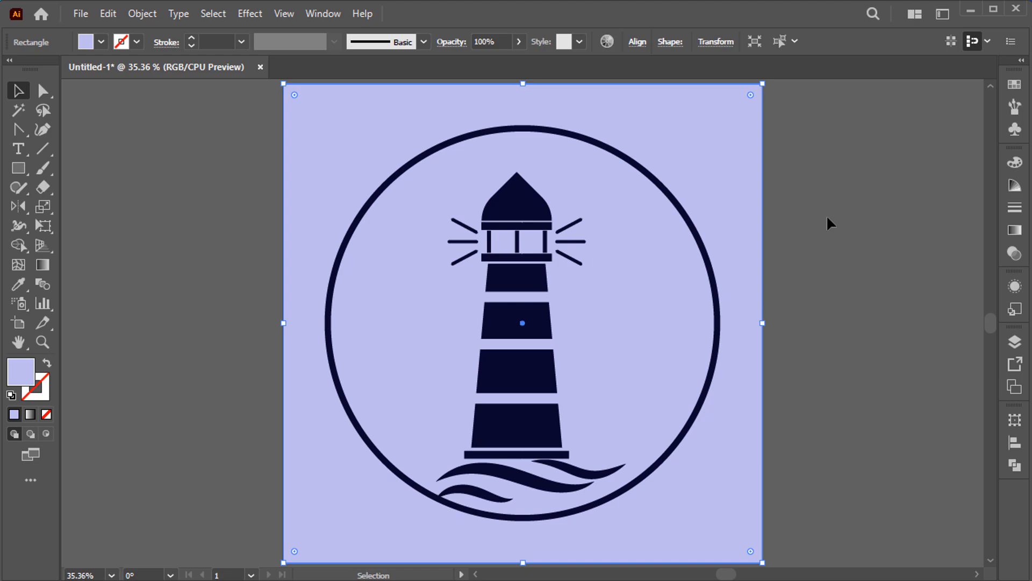